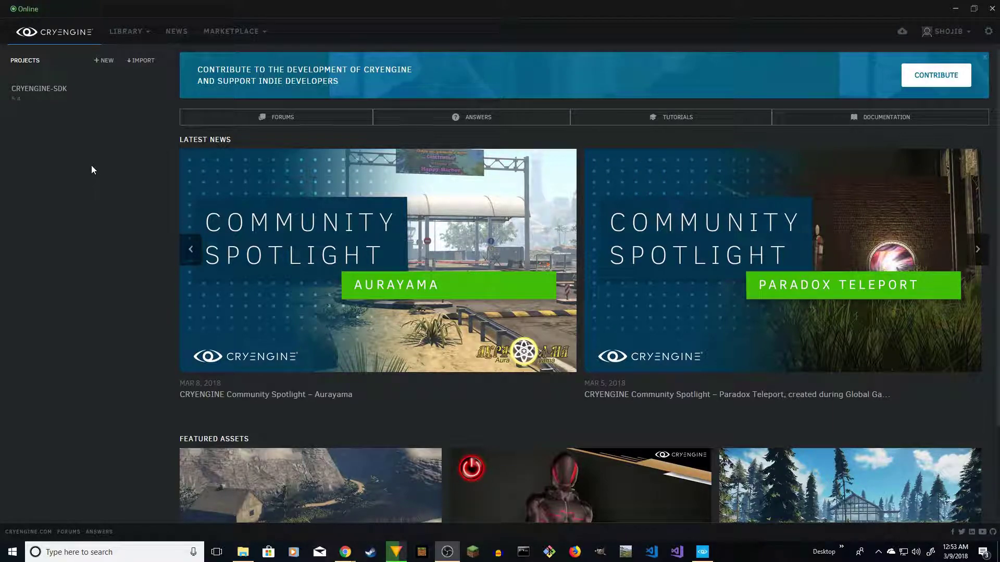
# Step: Open the CRYENGINE-SDK project and start a new level, keeping the name Level1
pyautogui.moveTo(45, 103)
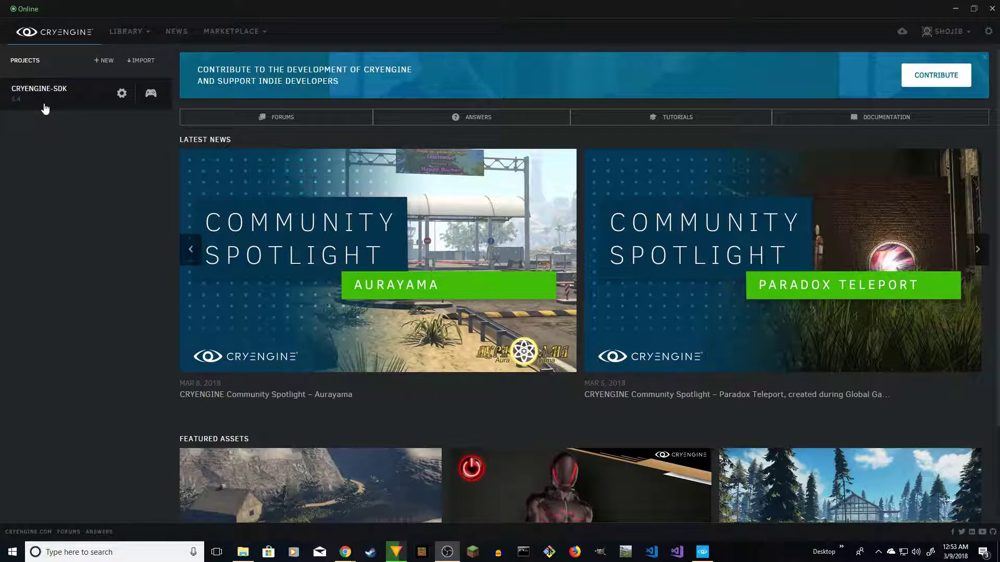
pyautogui.click(85, 99)
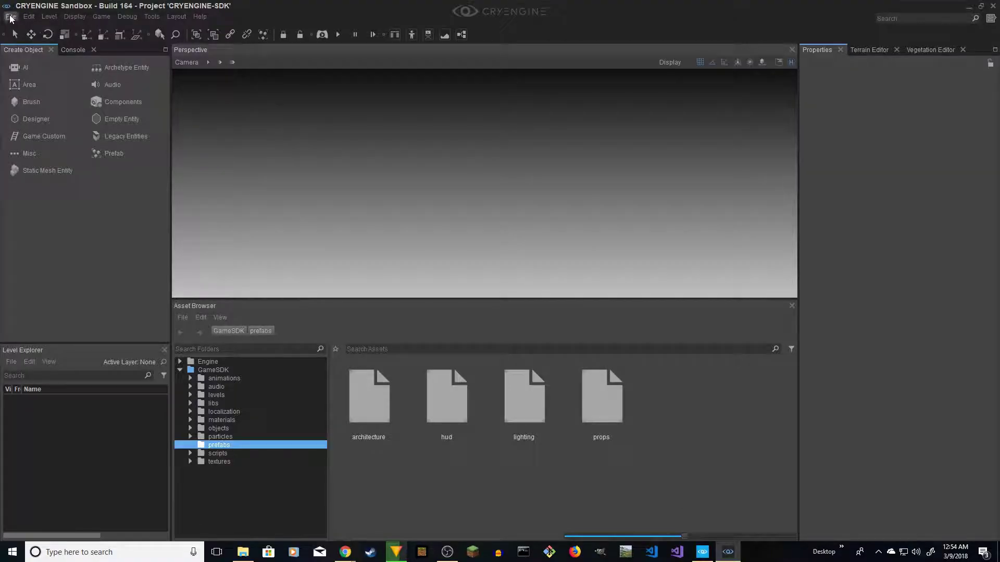
pyautogui.click(11, 16)
pyautogui.click(37, 24)
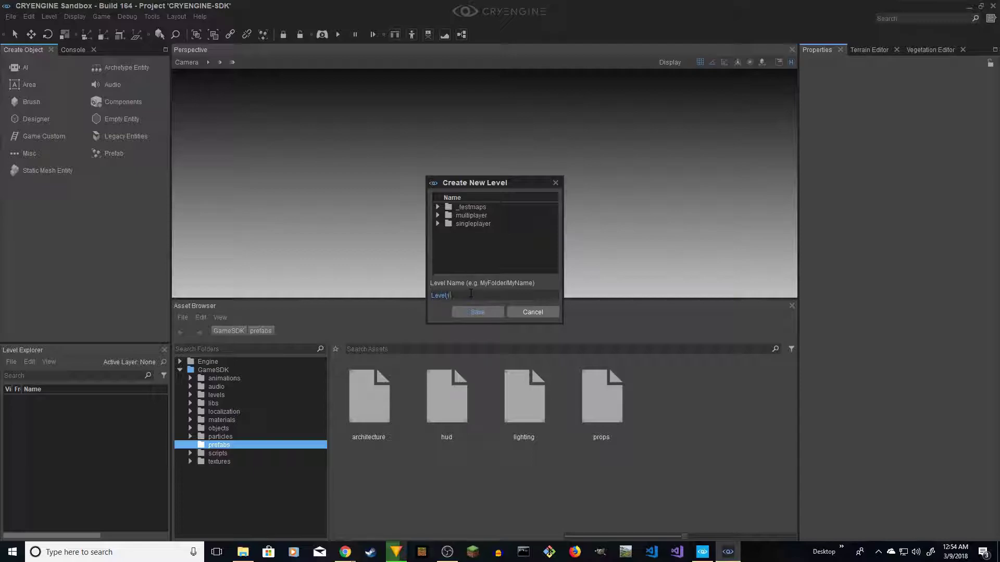
pyautogui.click(481, 309)
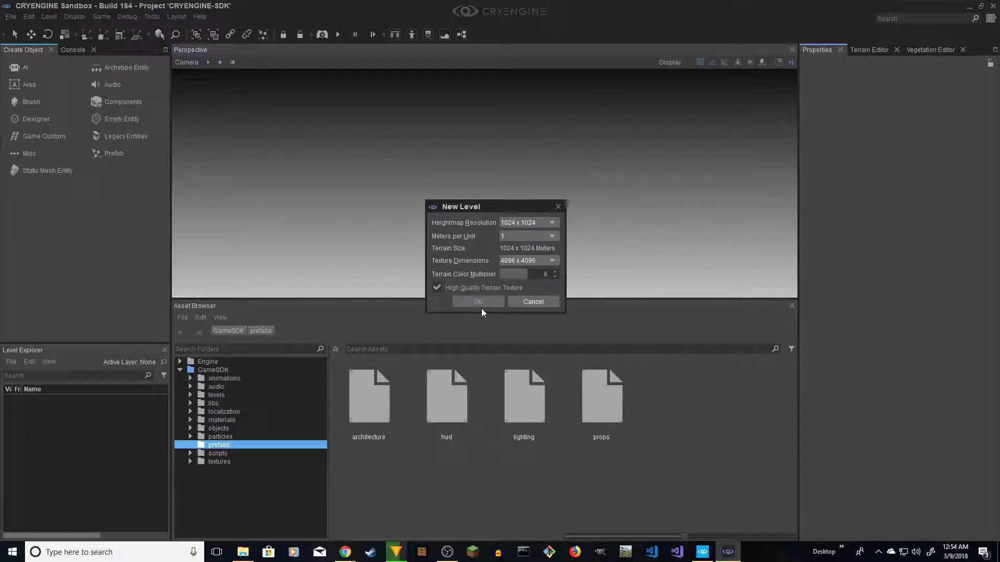
# Step: Pick a heightmap resolution, set texture dimensions to 1024 x 1024, and confirm the level
pyautogui.click(524, 224)
pyautogui.click(535, 188)
pyautogui.click(519, 261)
pyautogui.click(526, 237)
pyautogui.click(462, 302)
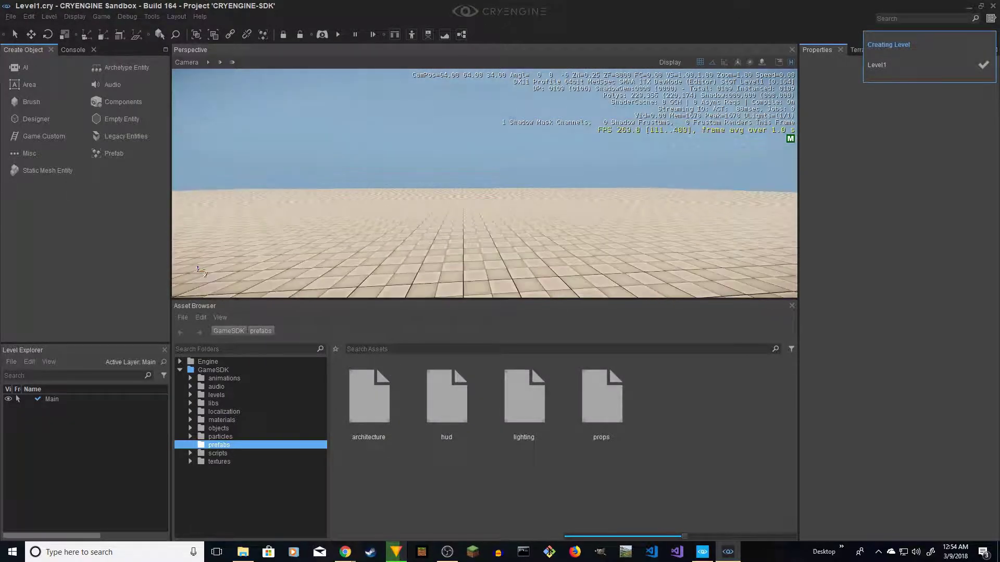
pyautogui.moveTo(301, 73); pyautogui.dragTo(301, 73, button='right')
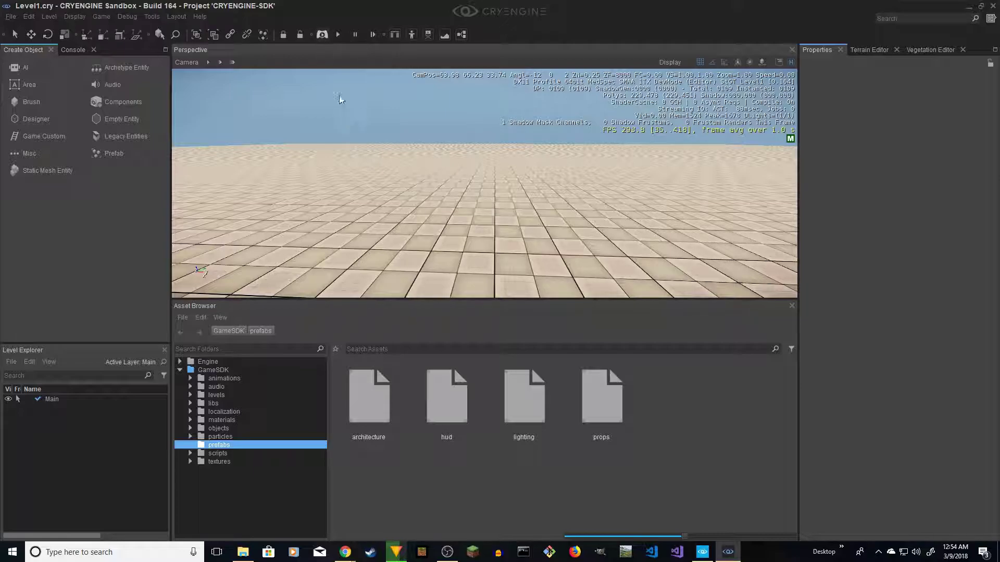
pyautogui.hotkey('ctrl', 'g')
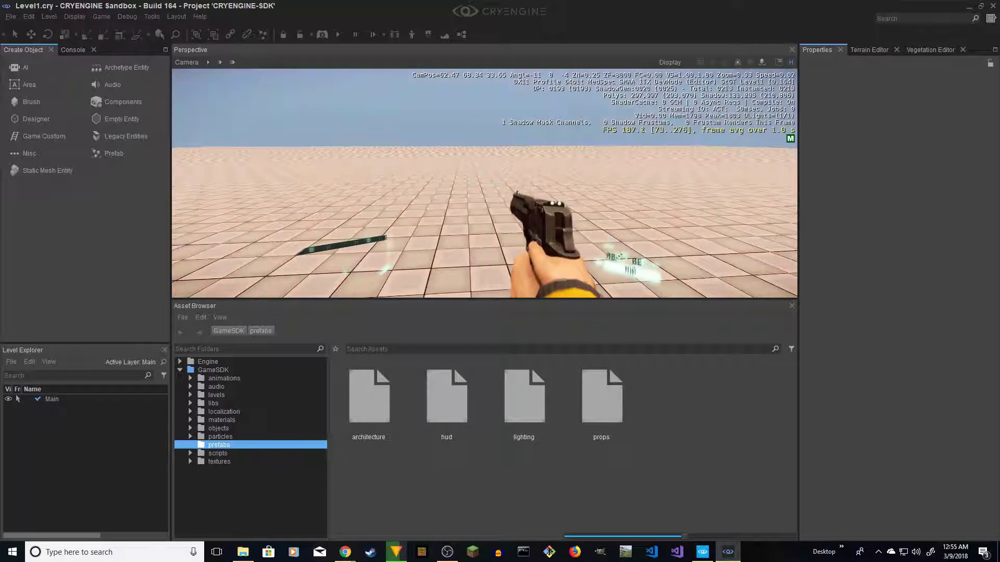
pyautogui.press('F1')
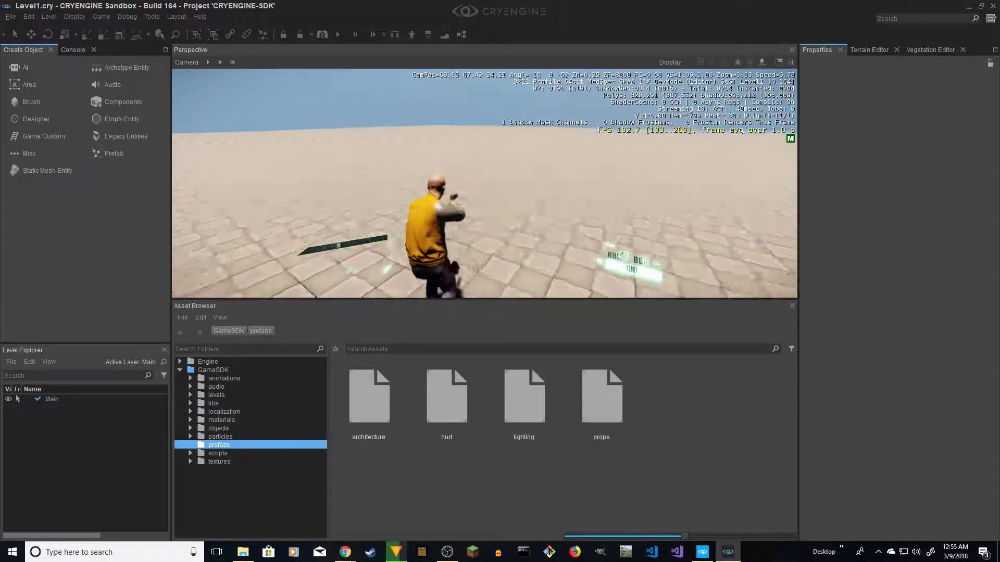
pyautogui.press('F1')
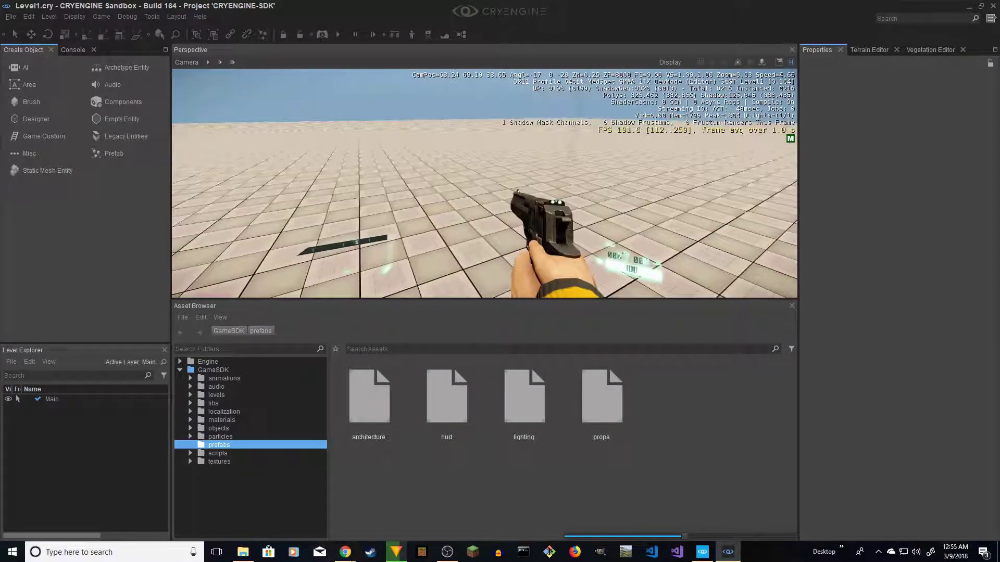
pyautogui.press('Escape')
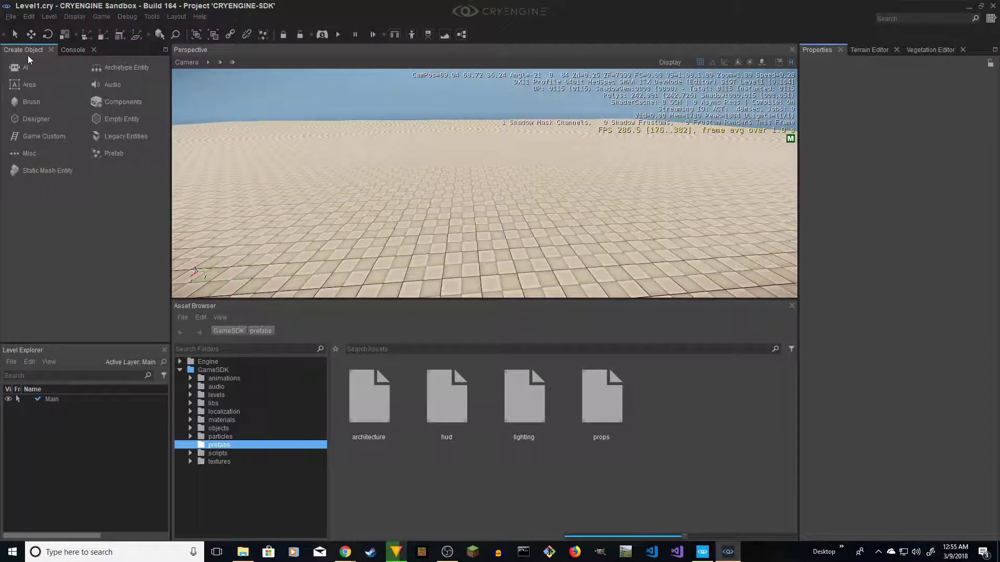
# Step: Draw NavigationArea-1 from AI > Navigation Area by placing four corner points on the ground
pyautogui.click(23, 68)
pyautogui.click(120, 117)
pyautogui.moveTo(411, 186); pyautogui.dragTo(392, 183, button='right')
pyautogui.click(341, 183)
pyautogui.click(622, 165)
pyautogui.click(575, 125)
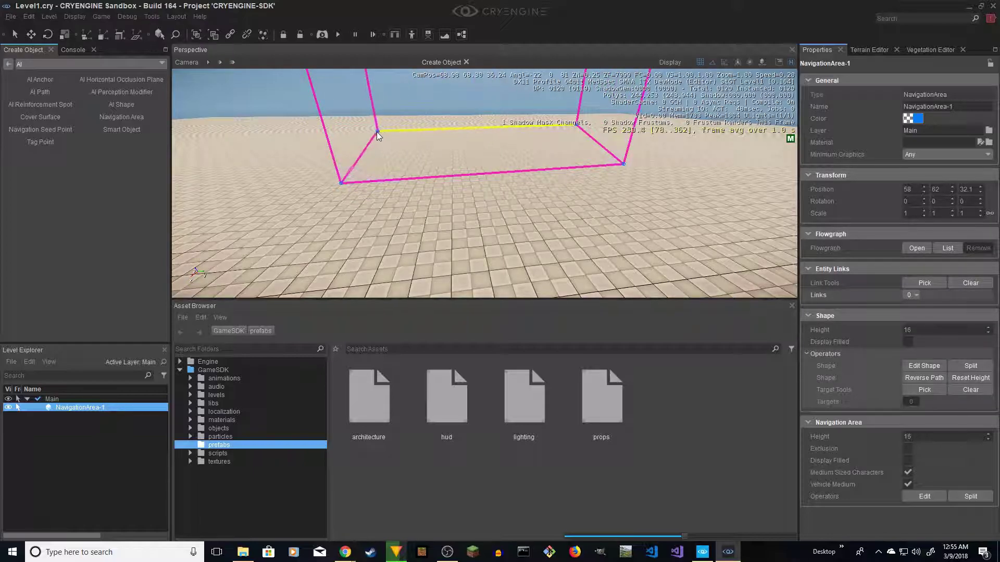
pyautogui.doubleClick(373, 135)
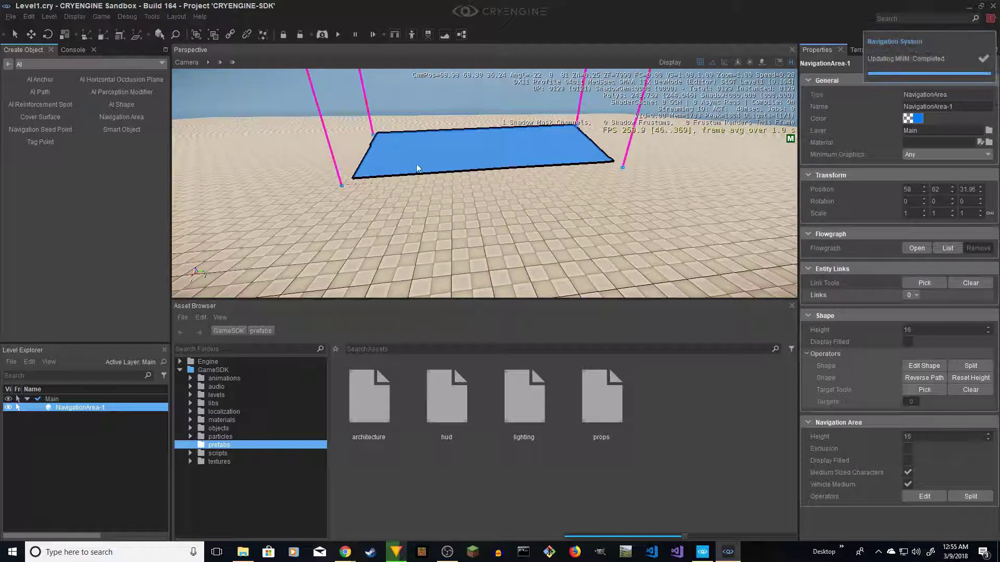
pyautogui.moveTo(418, 165); pyautogui.dragTo(371, 200, button='right')
pyautogui.click(75, 17)
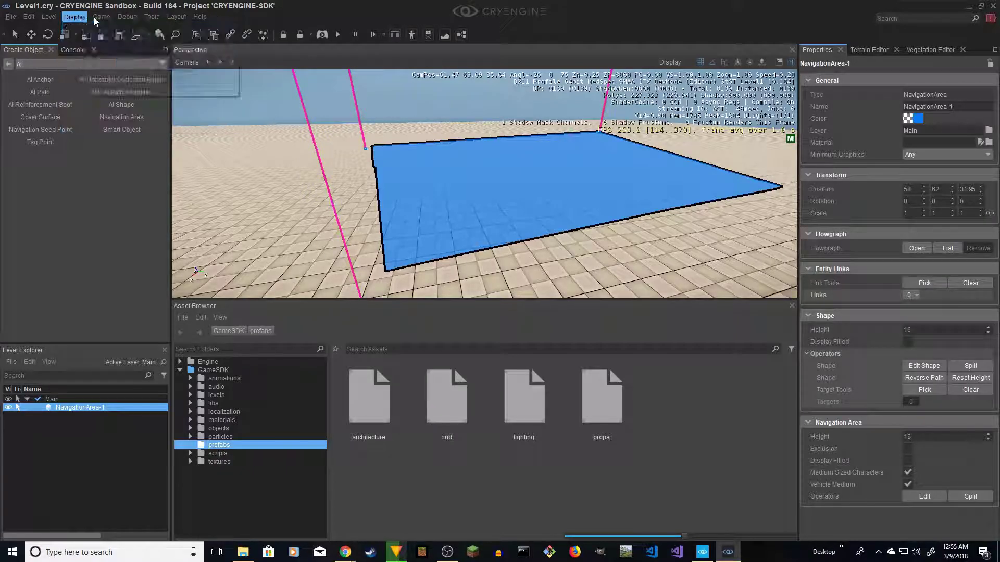
pyautogui.click(101, 17)
pyautogui.moveTo(110, 78)
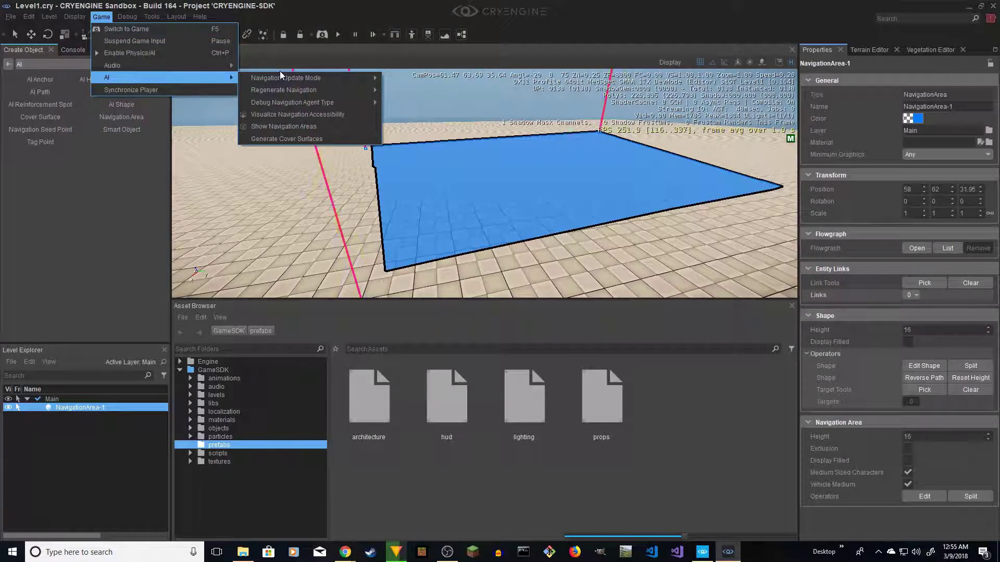
pyautogui.moveTo(299, 105)
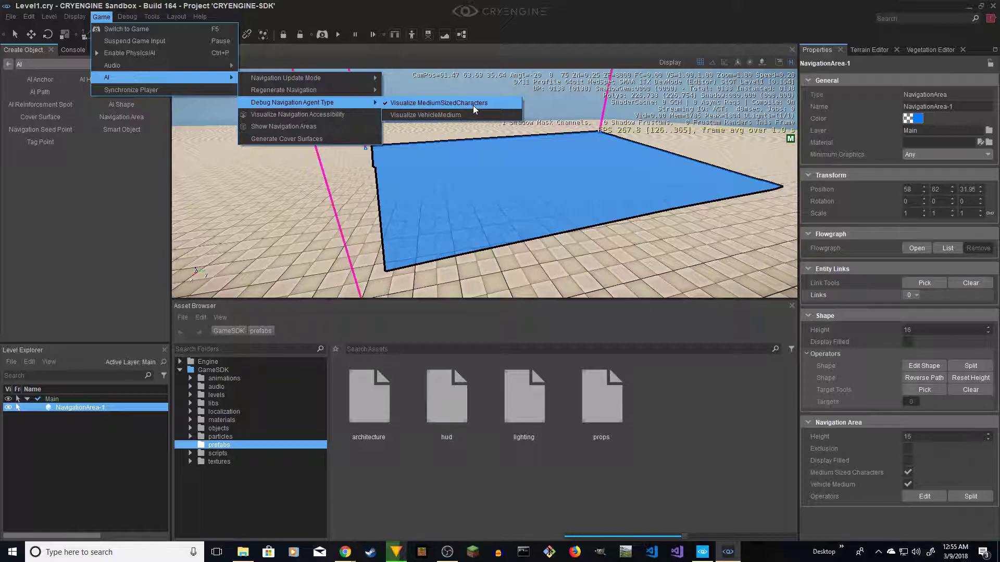
pyautogui.click(480, 180)
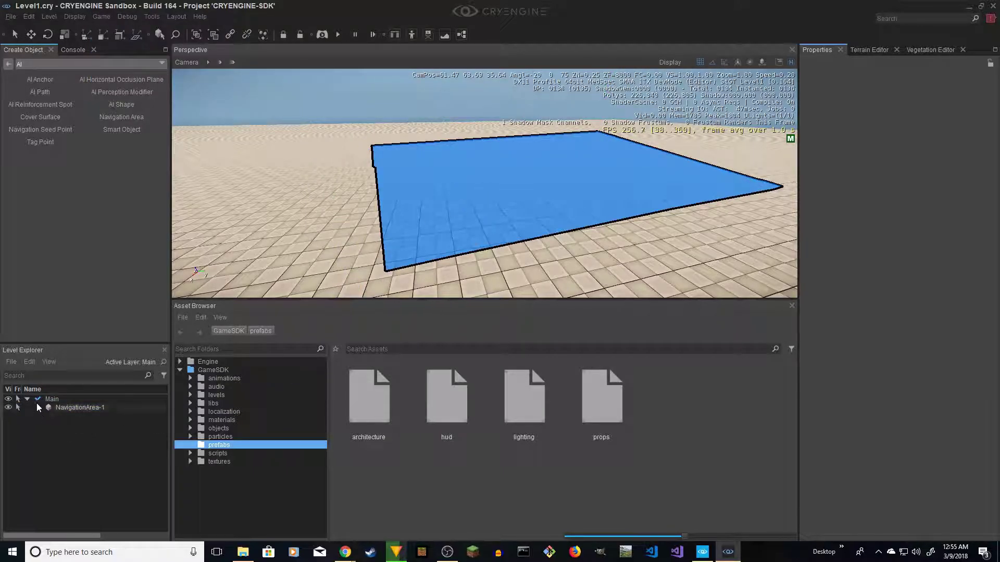
pyautogui.click(83, 409)
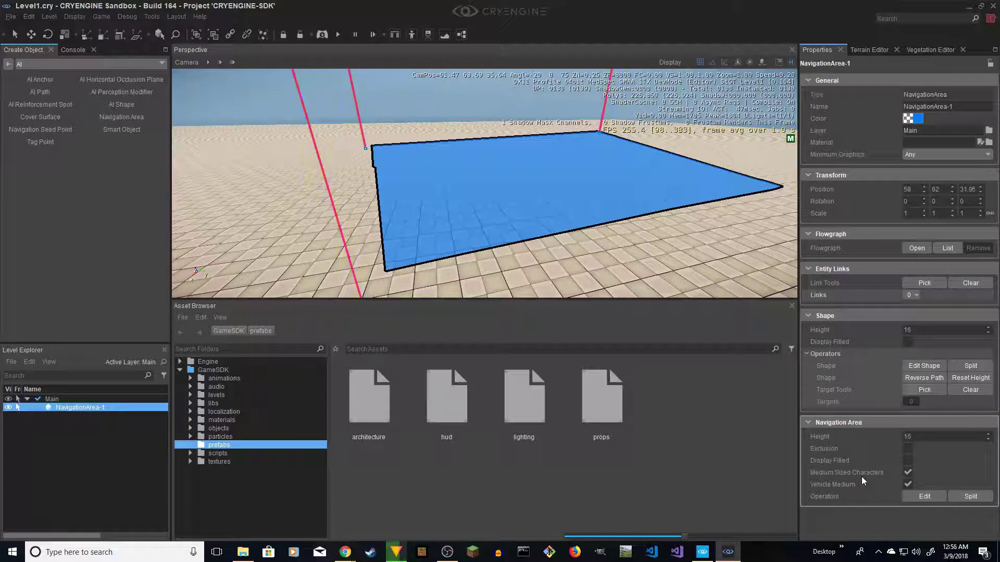
pyautogui.moveTo(396, 200); pyautogui.dragTo(396, 199, button='right')
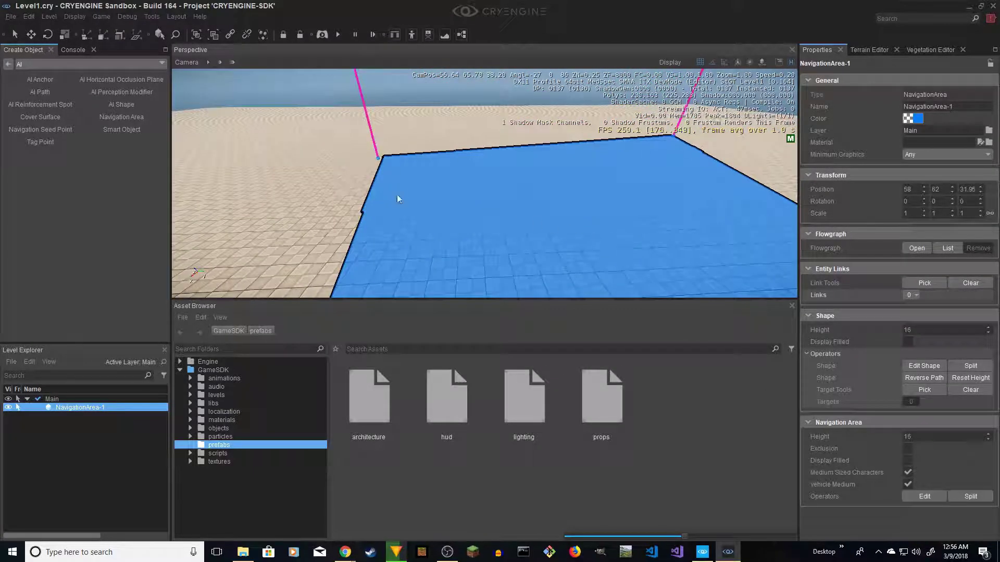
# Step: Place TagPoint-1 and TagPoint-2 at two separate spots on the navigation area
pyautogui.click(39, 142)
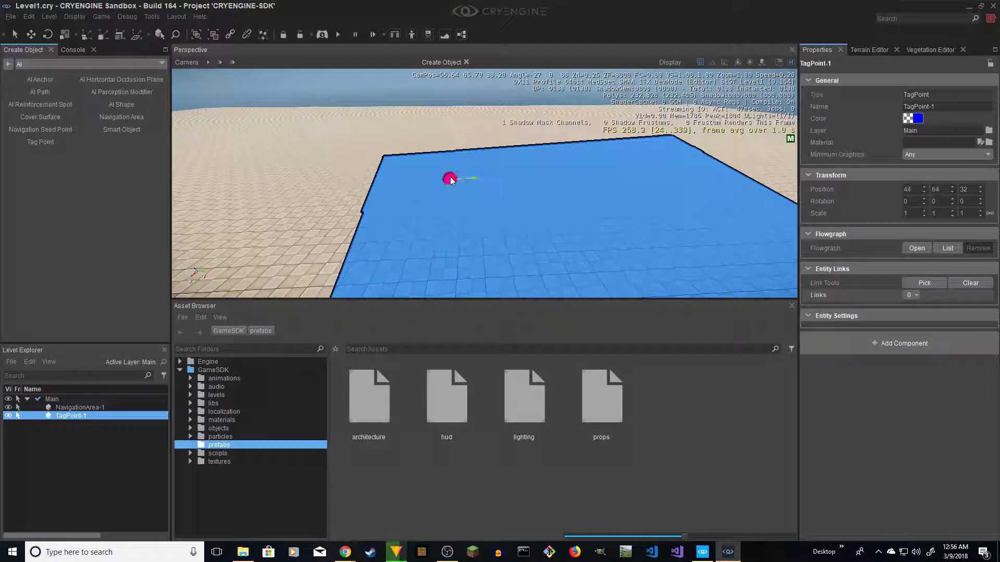
pyautogui.click(424, 169)
pyautogui.moveTo(423, 170); pyautogui.dragTo(440, 214, button='right')
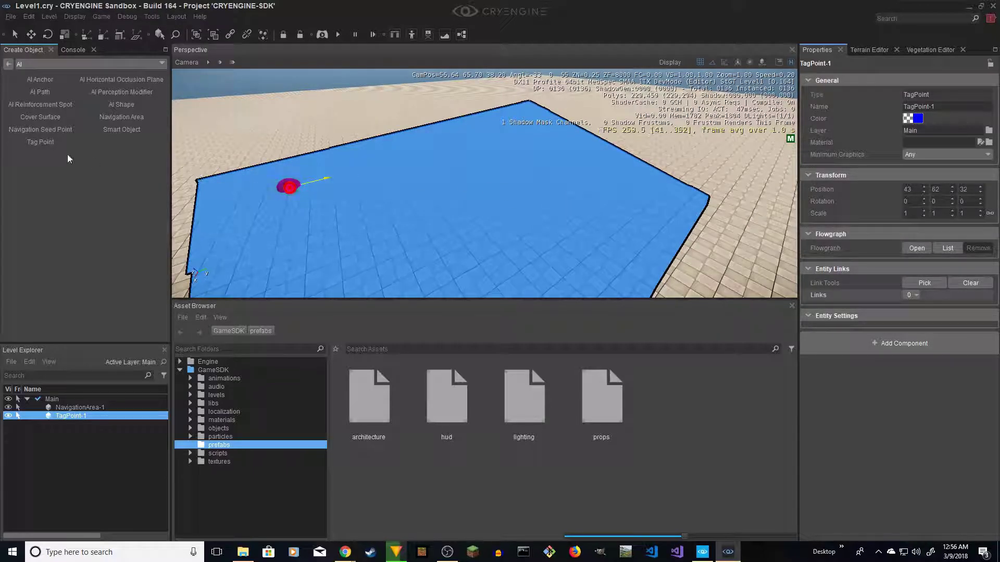
pyautogui.click(40, 142)
pyautogui.click(610, 206)
pyautogui.moveTo(610, 206); pyautogui.dragTo(363, 203, button='middle')
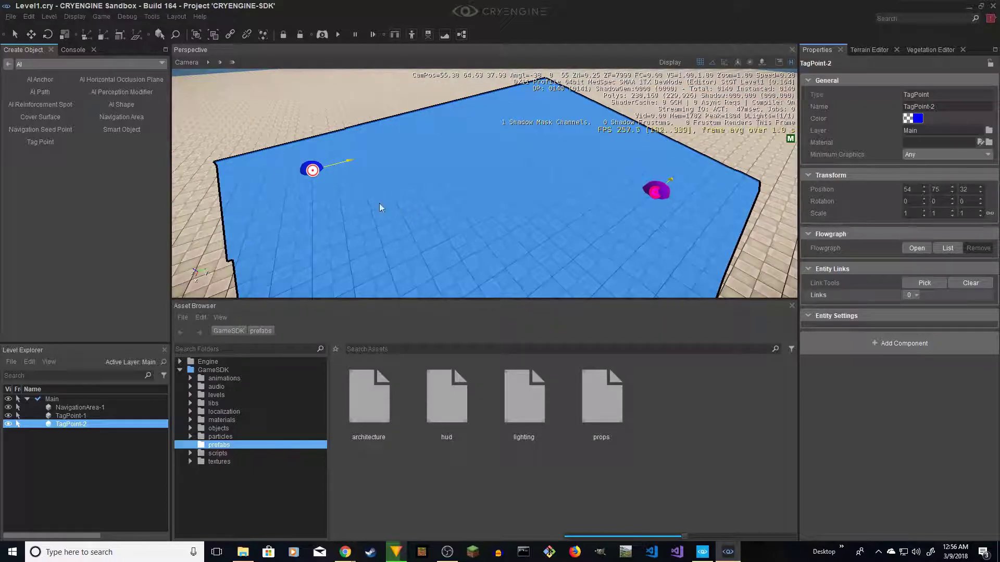
# Step: Drag a legacy AI Human character, Human-1, into the level and lift it to Z 32.19
pyautogui.click(8, 64)
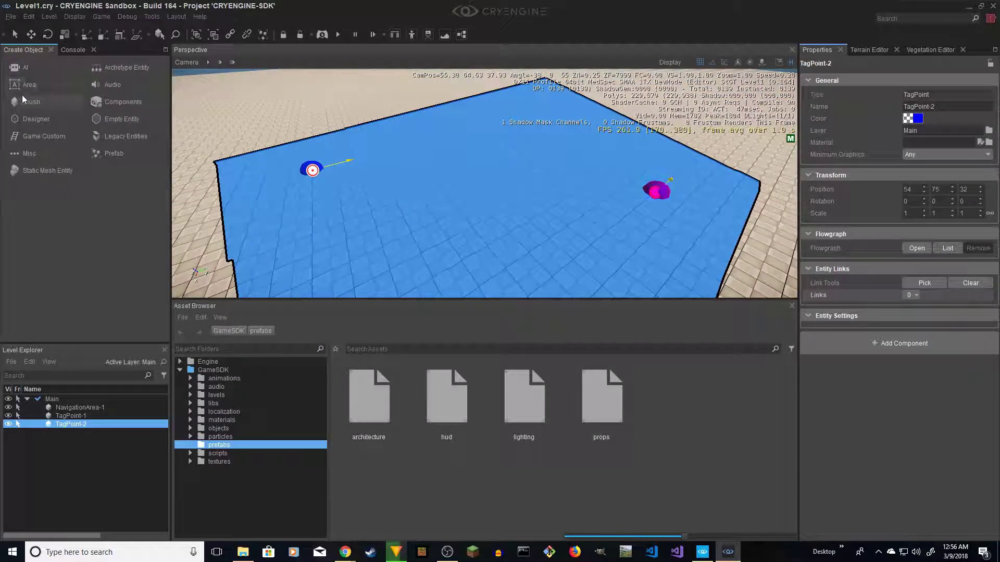
pyautogui.click(125, 136)
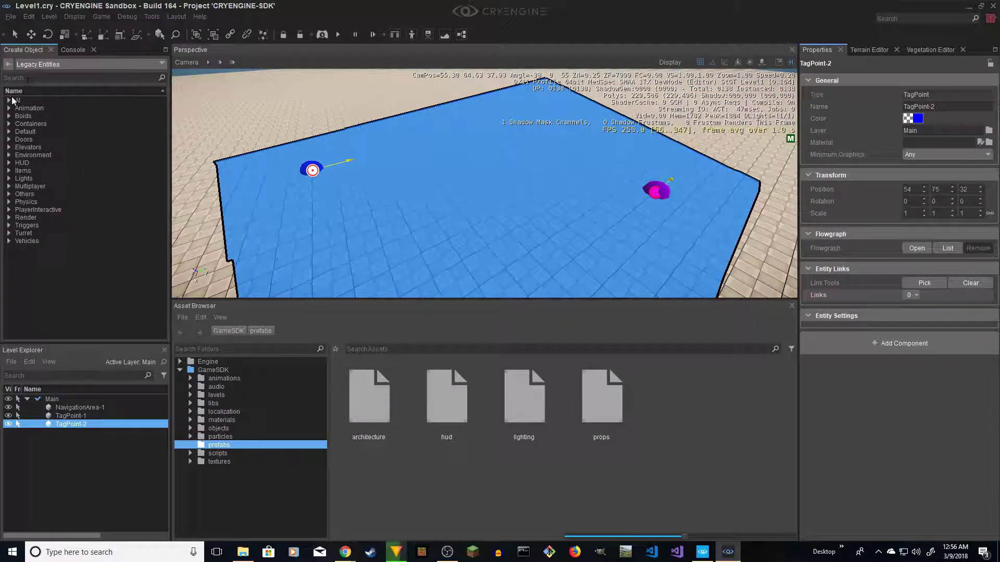
pyautogui.click(9, 101)
pyautogui.click(20, 123)
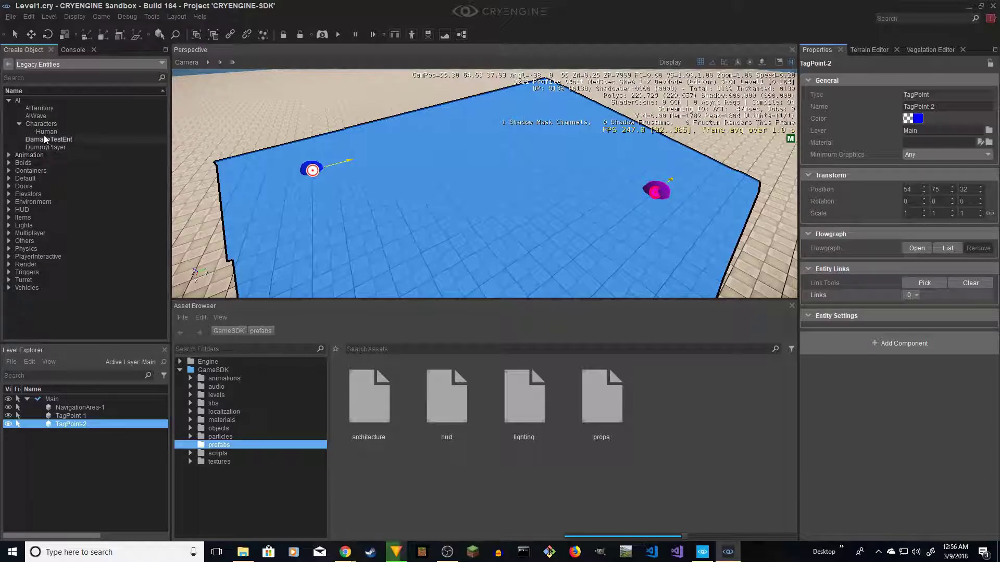
pyautogui.moveTo(46, 132); pyautogui.dragTo(542, 127)
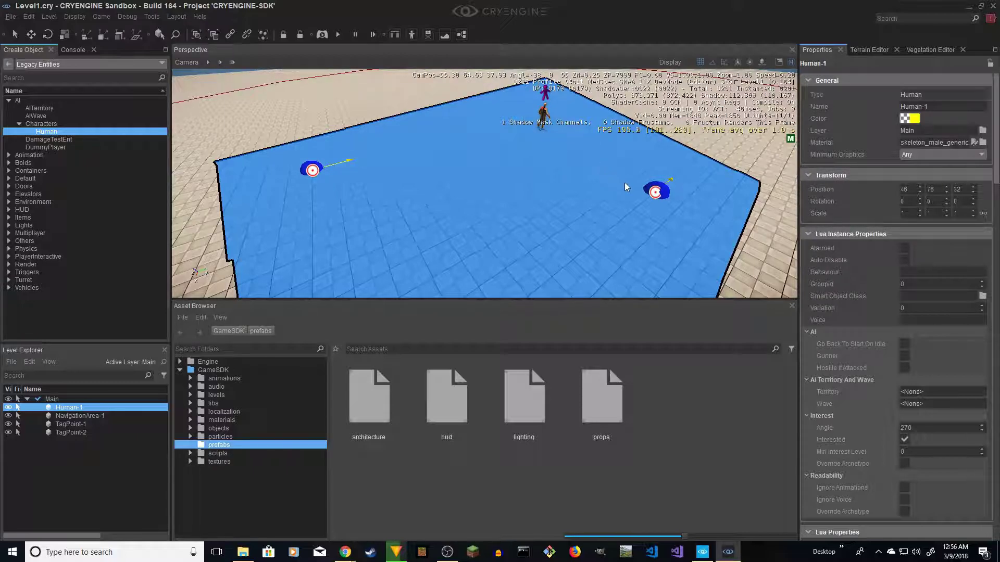
pyautogui.press('2')
pyautogui.moveTo(544, 112)
pyautogui.mouseDown()
pyautogui.moveTo(546, 97)
pyautogui.moveTo(550, 106)
pyautogui.mouseUp()
# Step: Create a Flow Graph from Human-1's context menu, replacing the <None> group with AI_Movement
pyautogui.rightClick(542, 109)
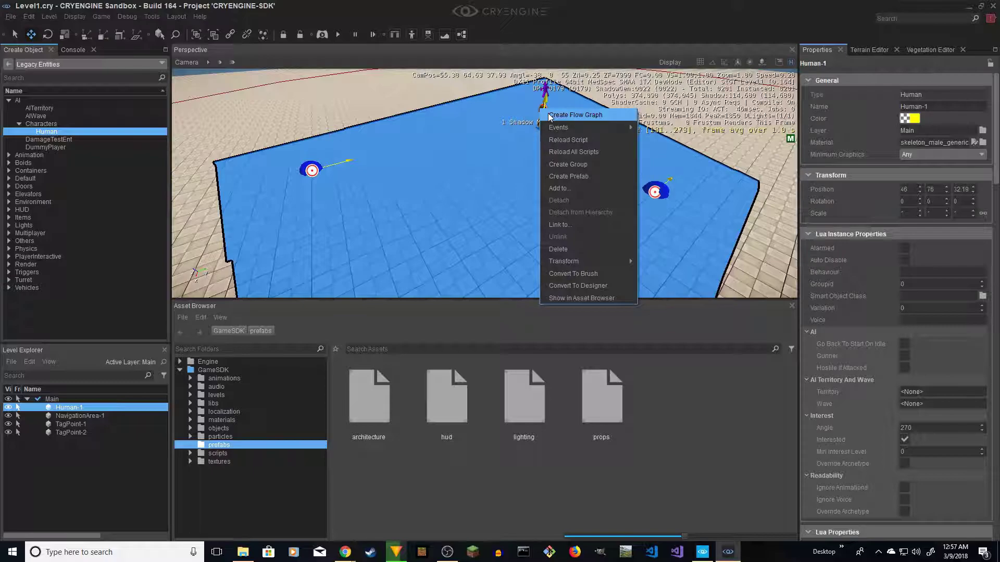
pyautogui.click(573, 116)
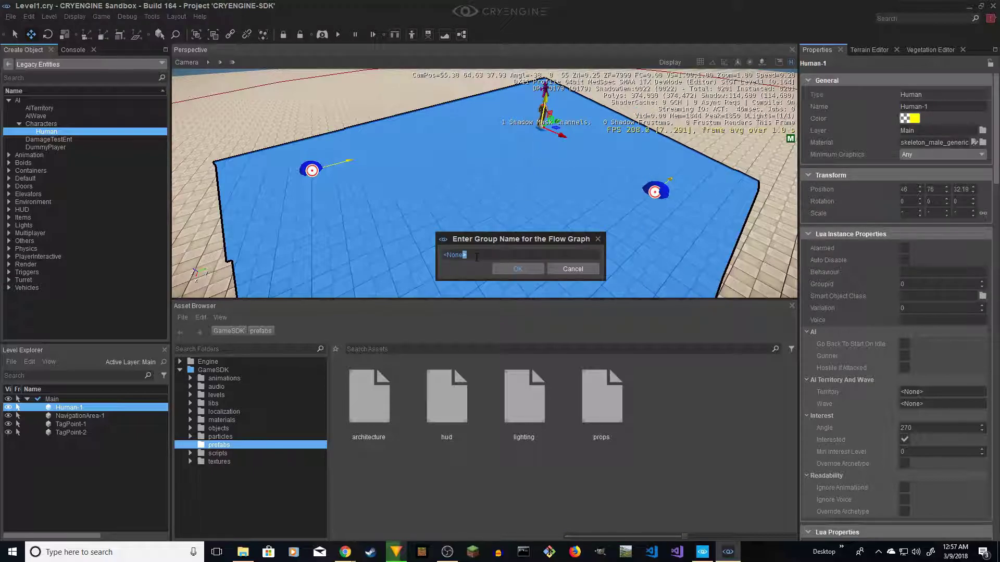
pyautogui.hotkey('ctrl', 'a')
pyautogui.press('BackSpace')
pyautogui.write('I_Movement')
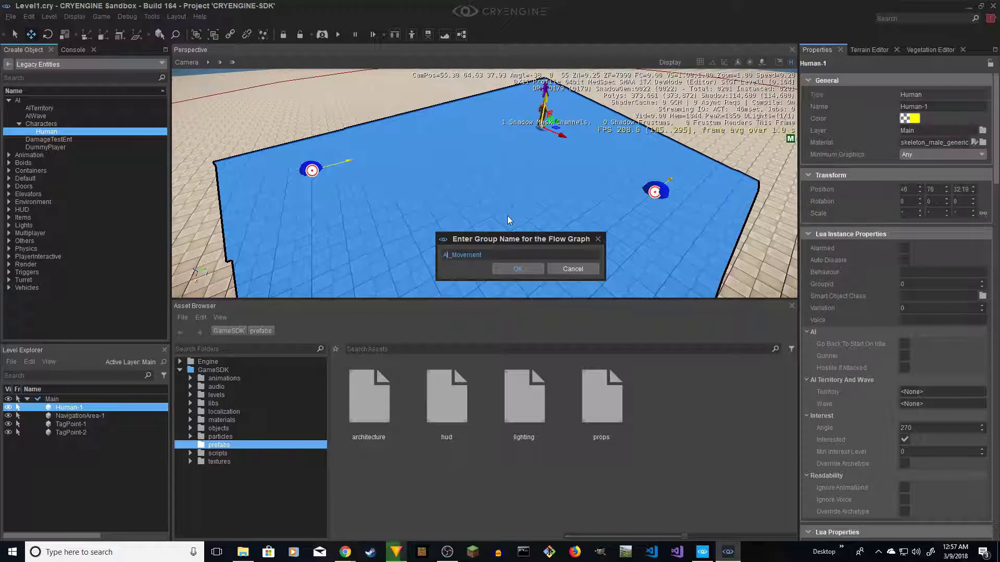
pyautogui.click(523, 270)
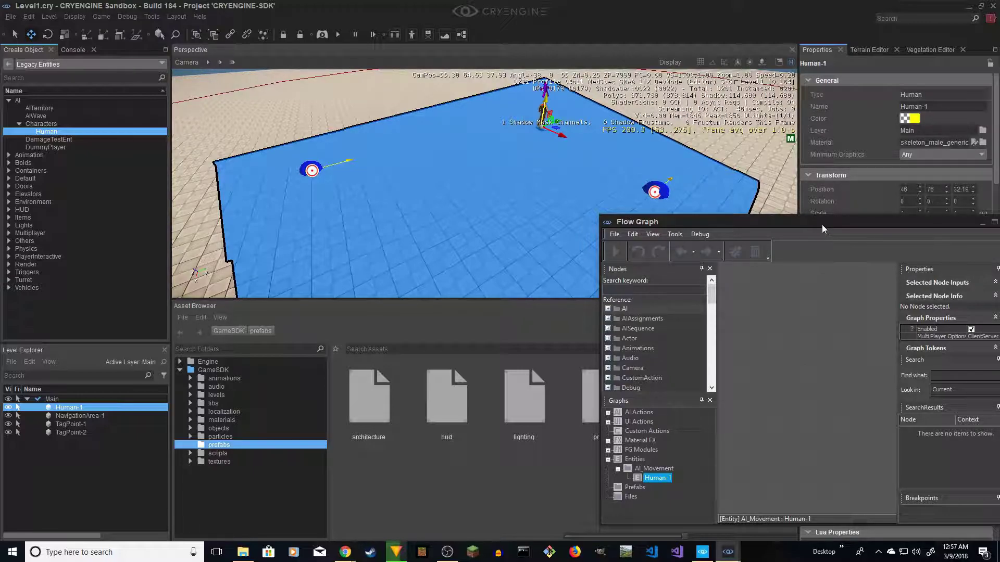
# Step: Maximize the Flow Graph window, add a Game:Start node and move it down-left
pyautogui.doubleClick(822, 224)
pyautogui.rightClick(274, 223)
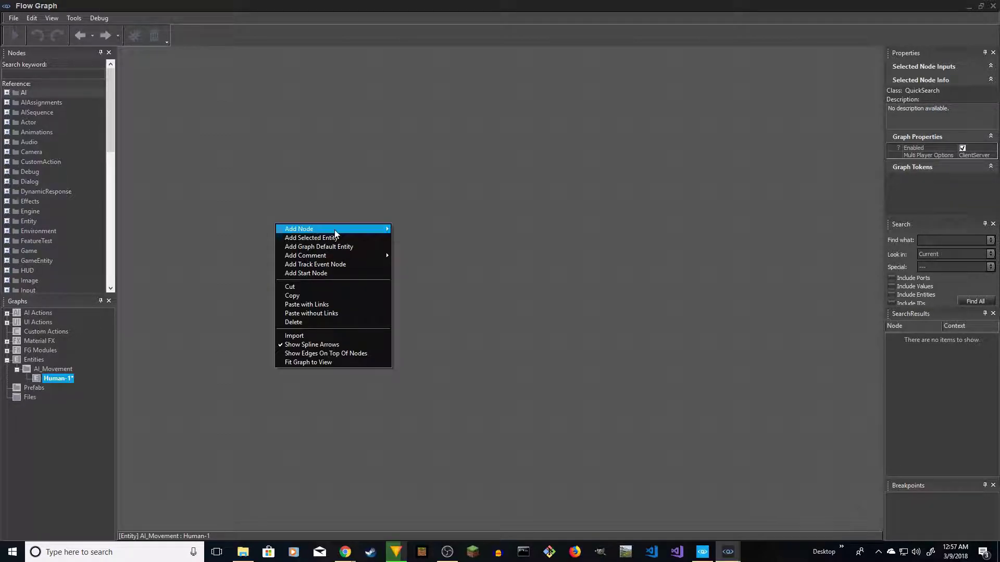
pyautogui.moveTo(336, 234)
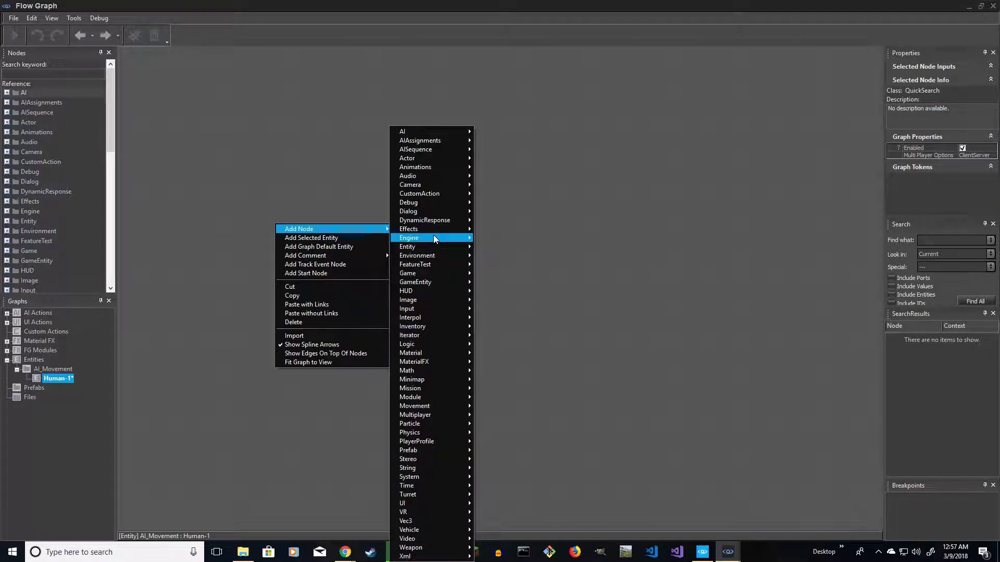
pyautogui.moveTo(444, 271)
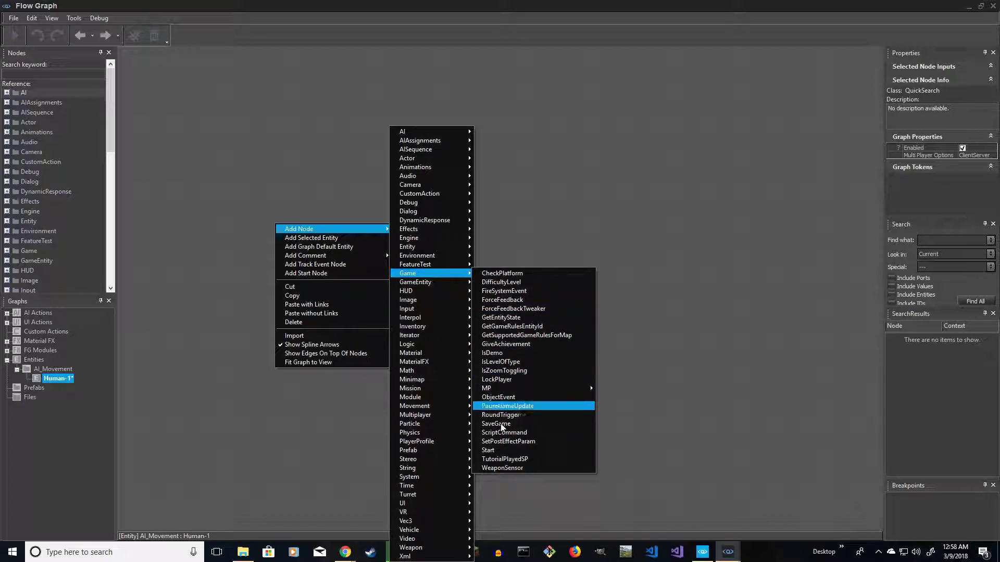
pyautogui.click(492, 451)
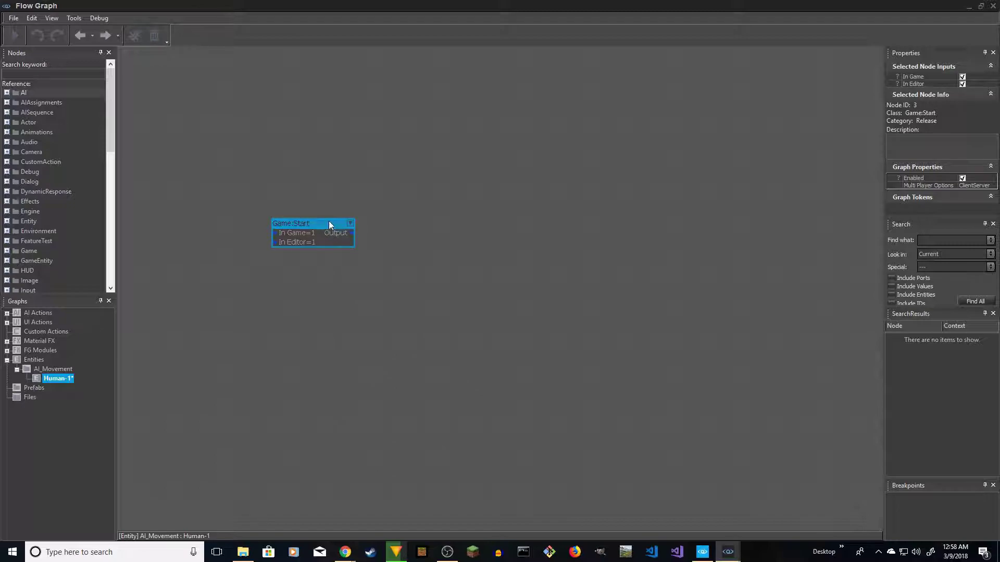
pyautogui.moveTo(329, 221); pyautogui.dragTo(293, 253)
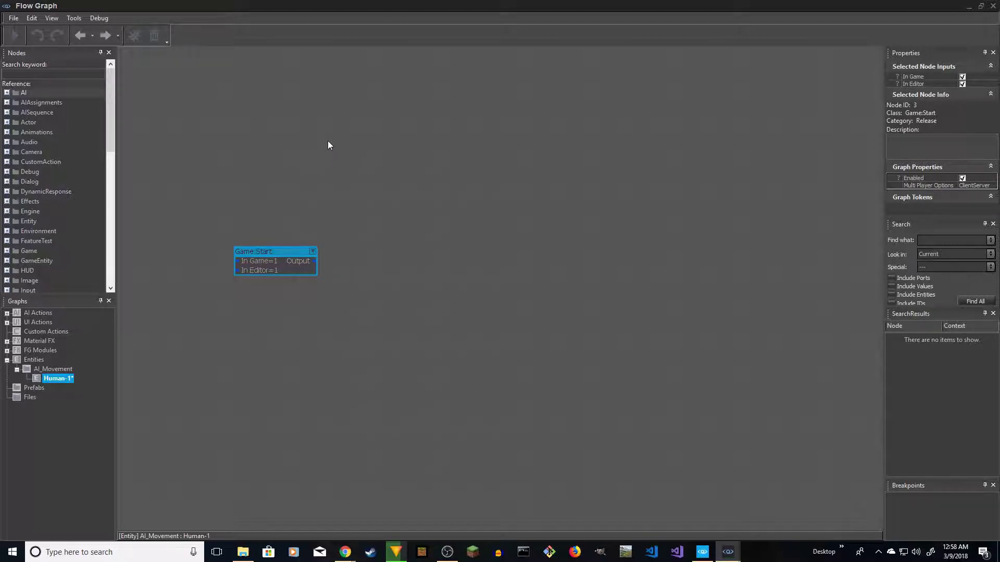
# Step: Open the add-node menu and the node quick search, then cancel both without adding anything
pyautogui.rightClick(332, 213)
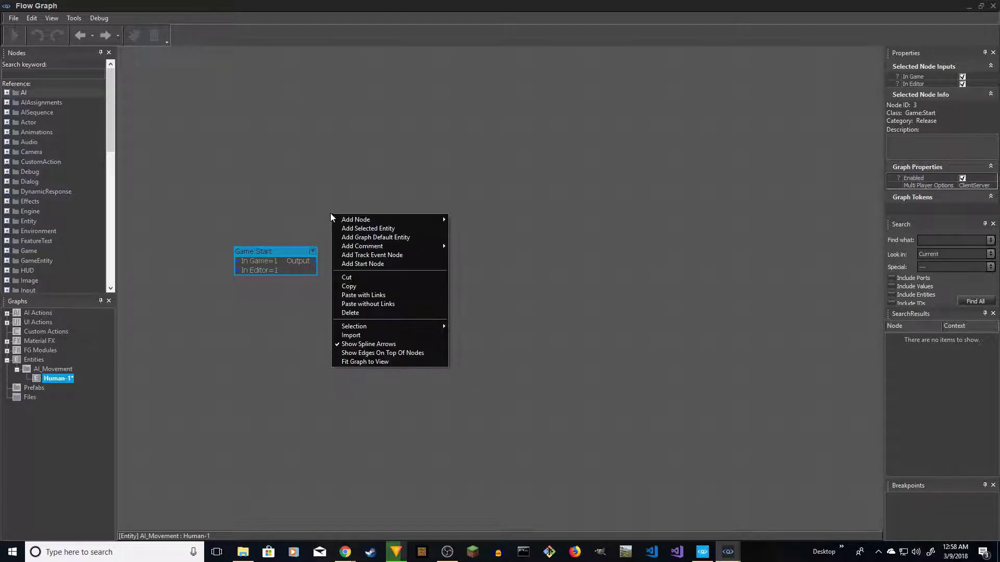
pyautogui.moveTo(404, 219)
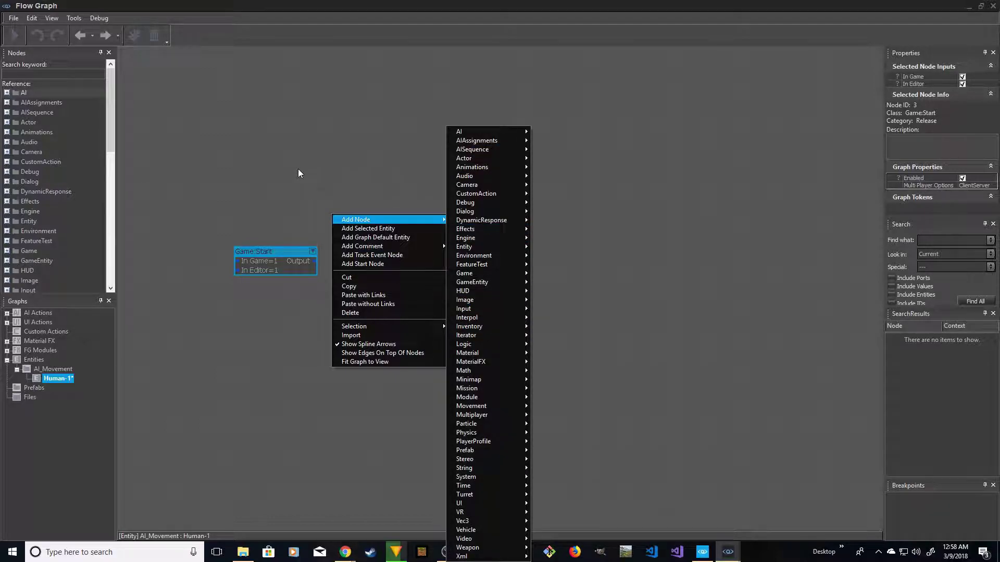
pyautogui.click(336, 173)
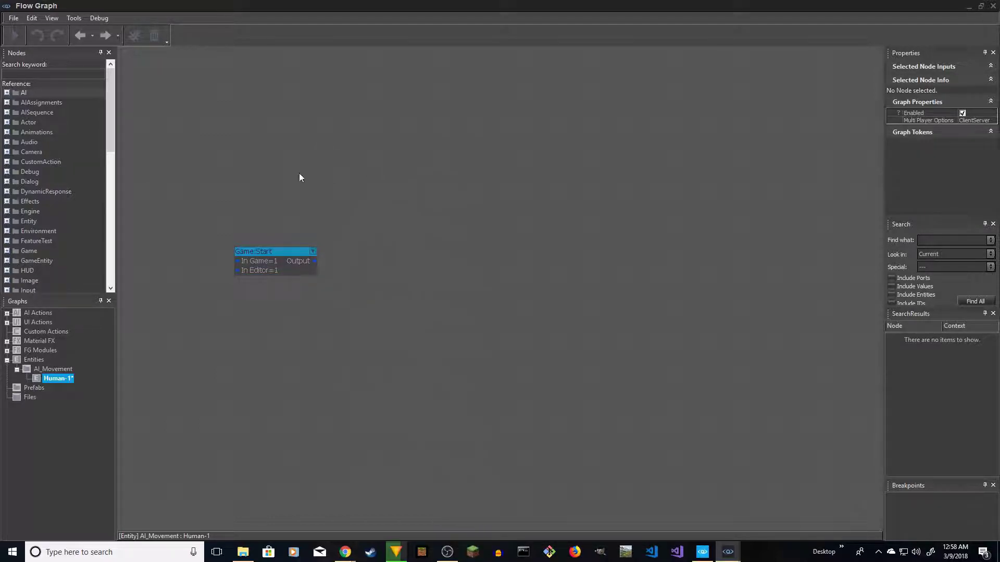
pyautogui.press('q')
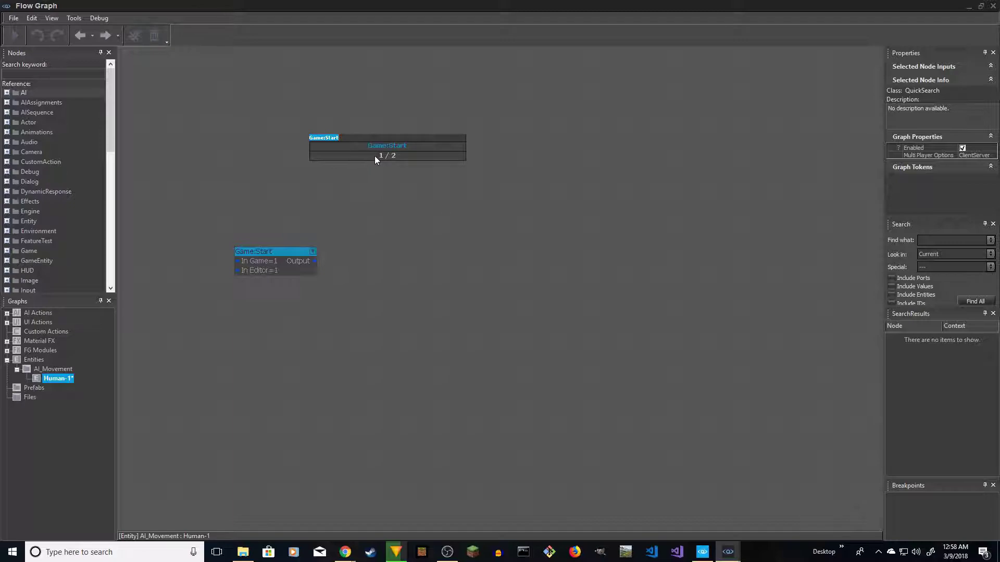
pyautogui.press('Down')
pyautogui.press('Escape')
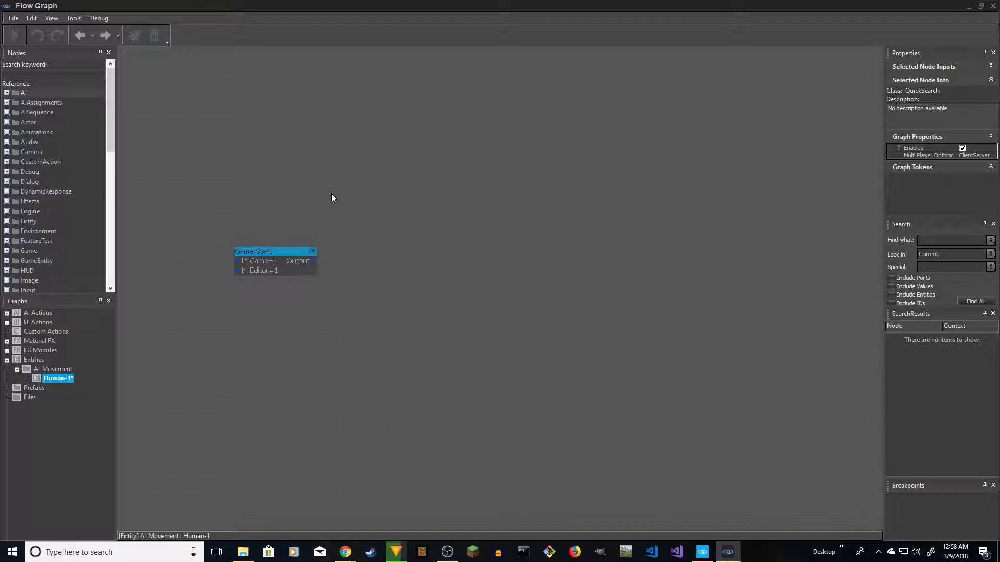
# Step: Add an AISequence:Start node and wire Game:Start's Output into its Start input
pyautogui.rightClick(359, 253)
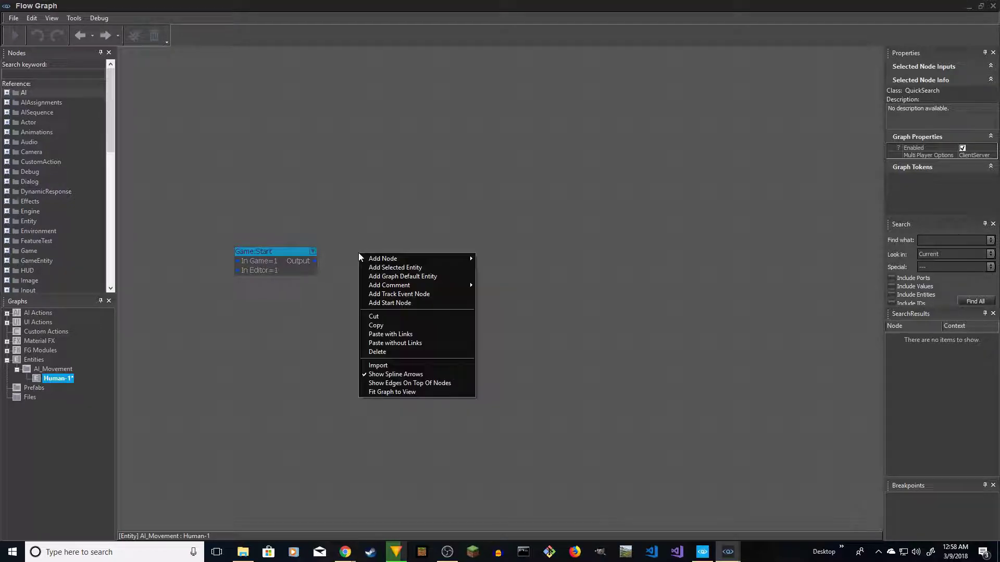
pyautogui.moveTo(413, 261)
pyautogui.moveTo(516, 150)
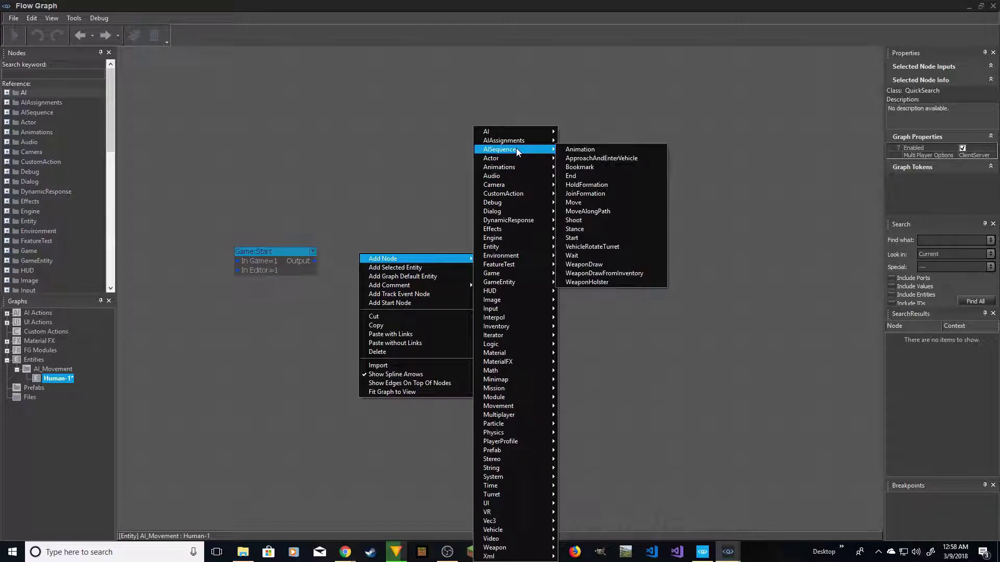
pyautogui.click(571, 235)
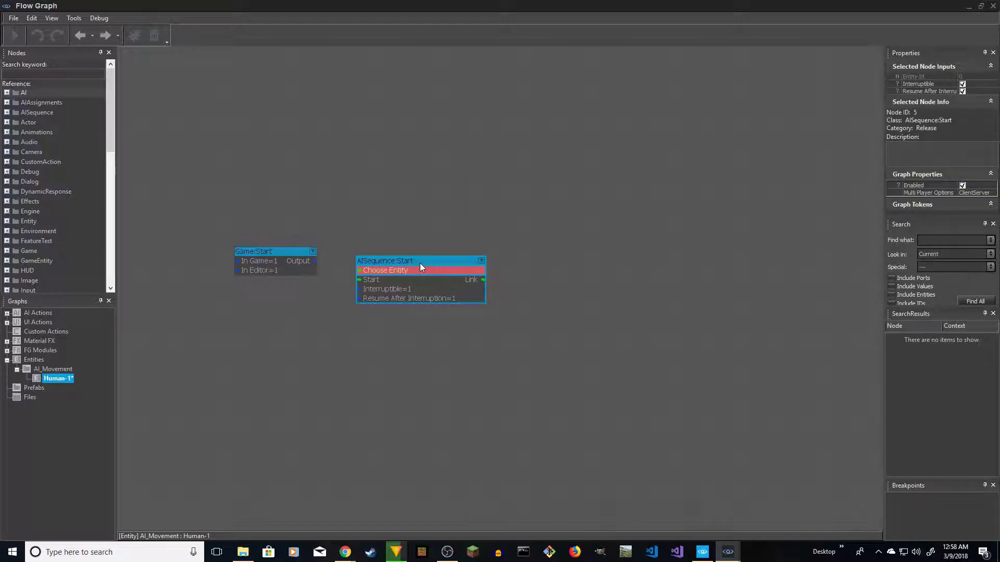
pyautogui.moveTo(421, 264)
pyautogui.mouseDown()
pyautogui.moveTo(422, 245)
pyautogui.moveTo(422, 255)
pyautogui.mouseUp()
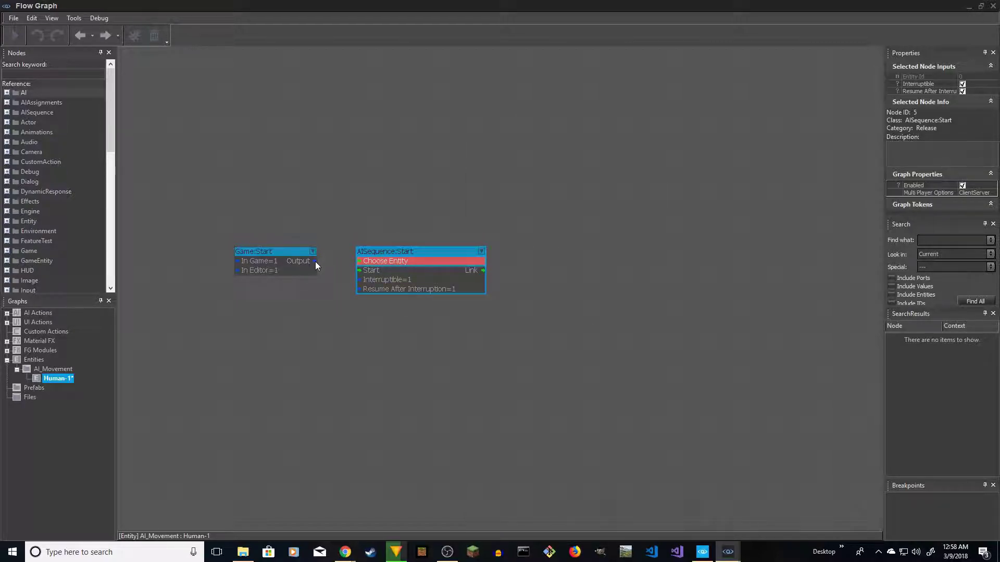
pyautogui.moveTo(314, 262)
pyautogui.mouseDown()
pyautogui.moveTo(359, 273)
pyautogui.moveTo(398, 242)
pyautogui.mouseUp()
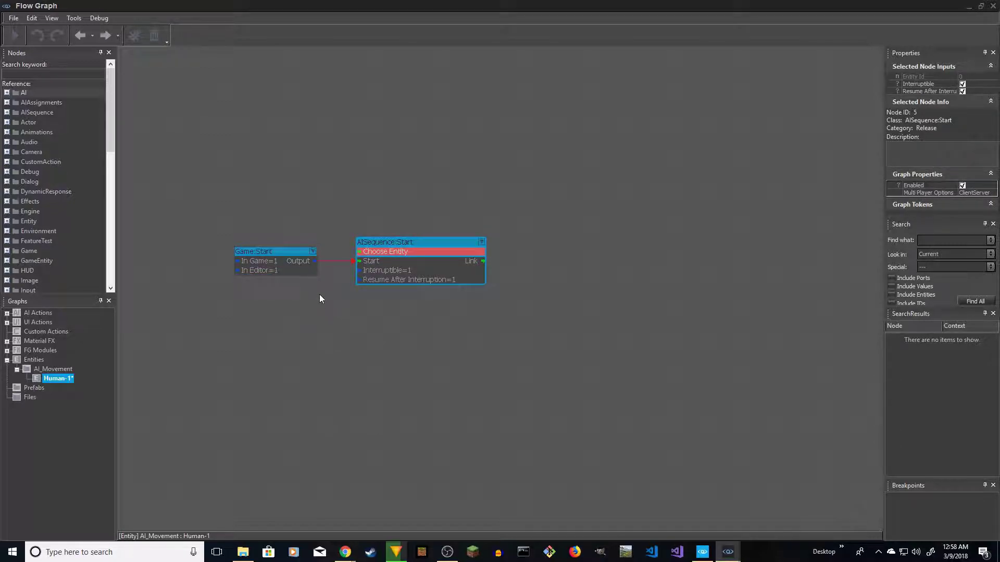
# Step: Add an Entity:EntityId node above Game:Start, then restore the Flow Graph window from full screen
pyautogui.rightClick(271, 178)
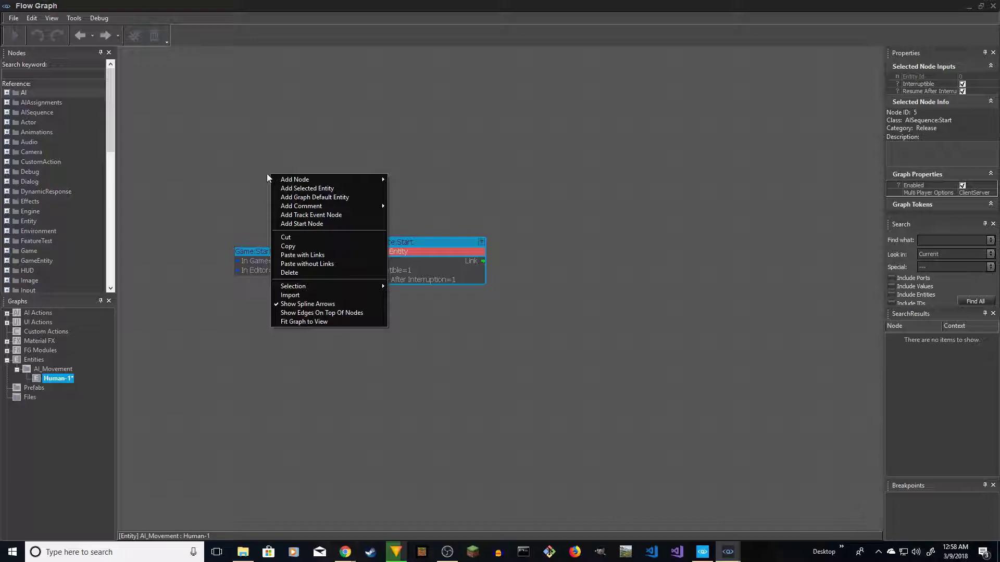
pyautogui.moveTo(302, 180)
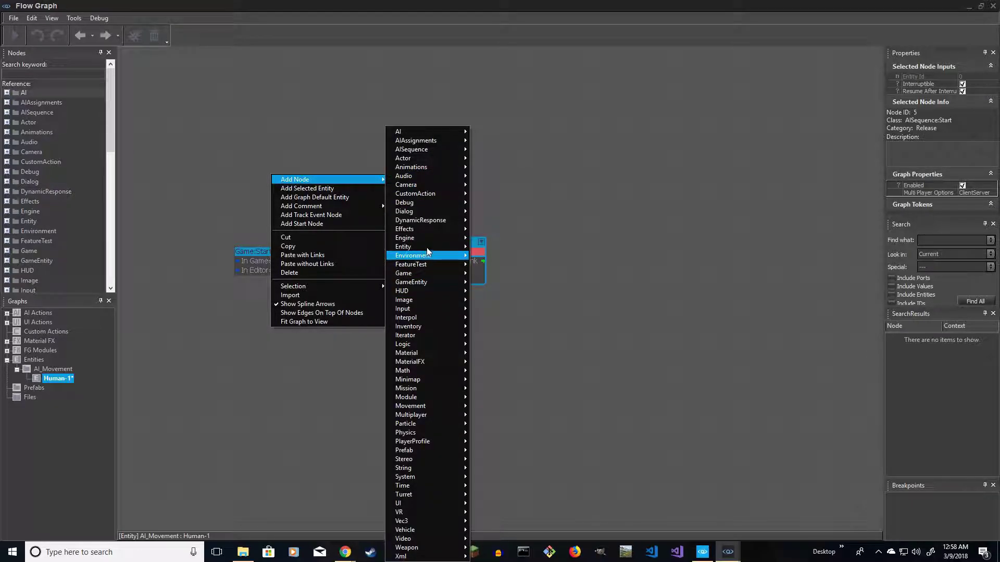
pyautogui.moveTo(430, 246)
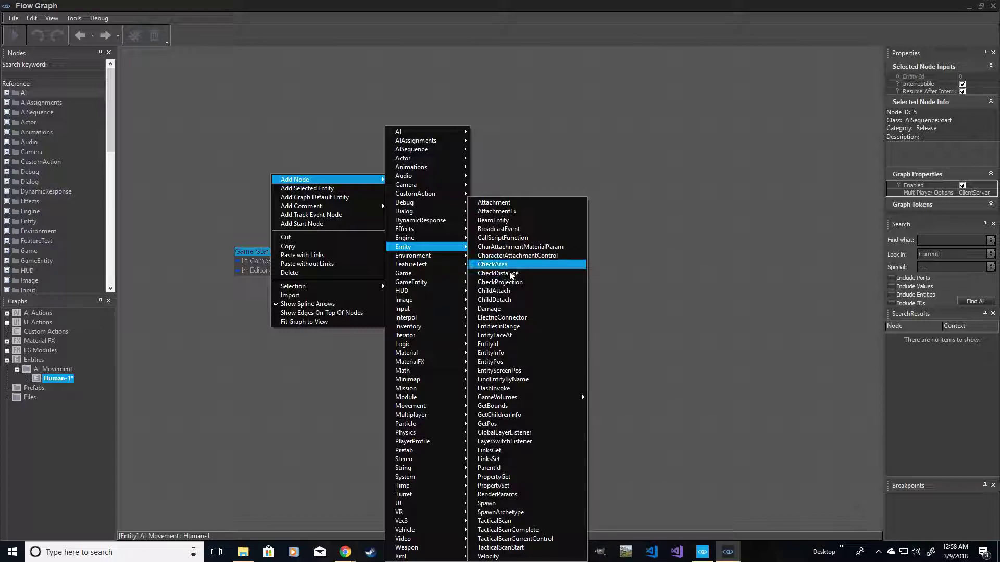
pyautogui.click(490, 344)
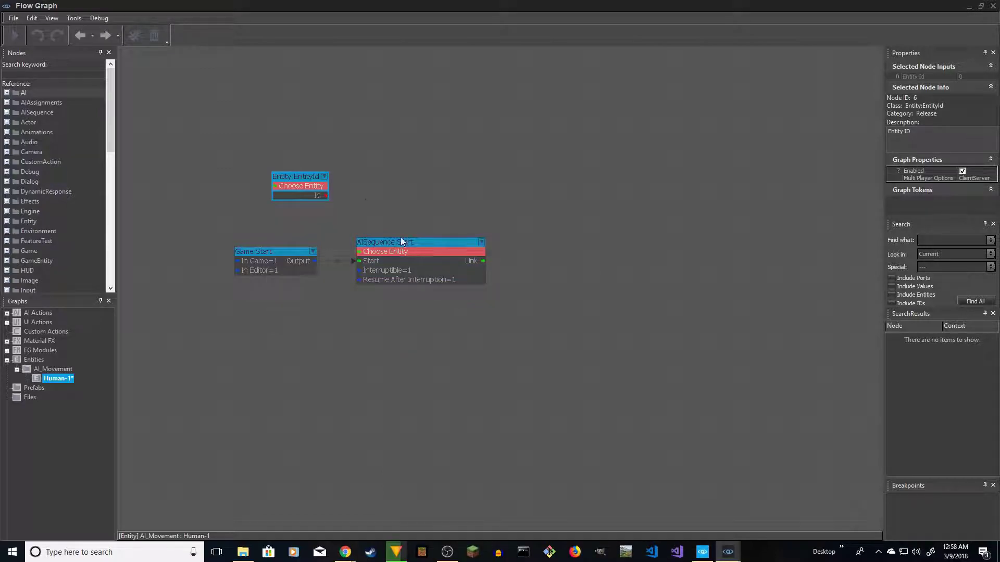
pyautogui.moveTo(302, 171); pyautogui.dragTo(284, 199)
pyautogui.moveTo(518, 6); pyautogui.dragTo(664, 138)
# Step: Bring the Flow Graph window back to the front and maximize it
pyautogui.click(519, 130)
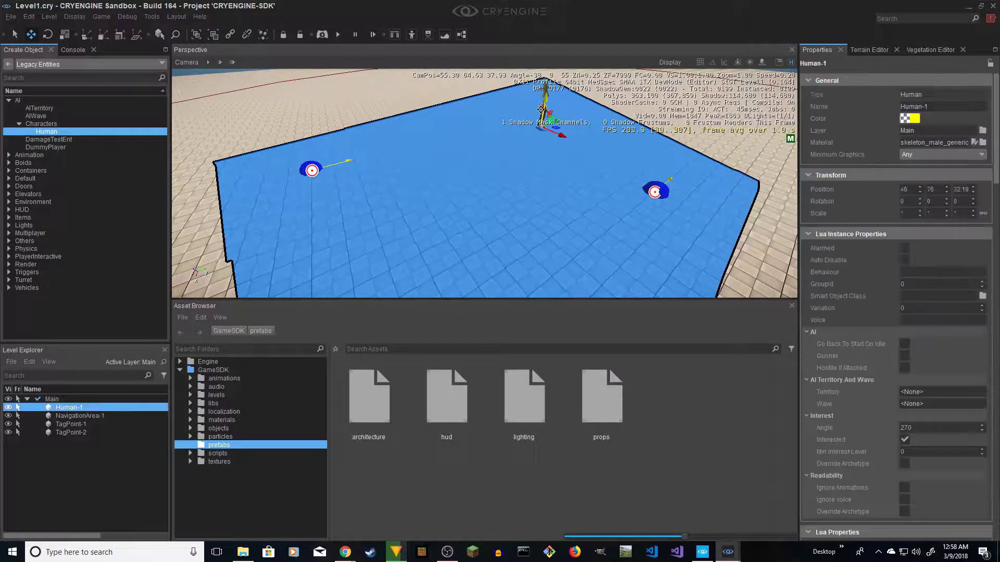
pyautogui.moveTo(727, 552)
pyautogui.click(781, 508)
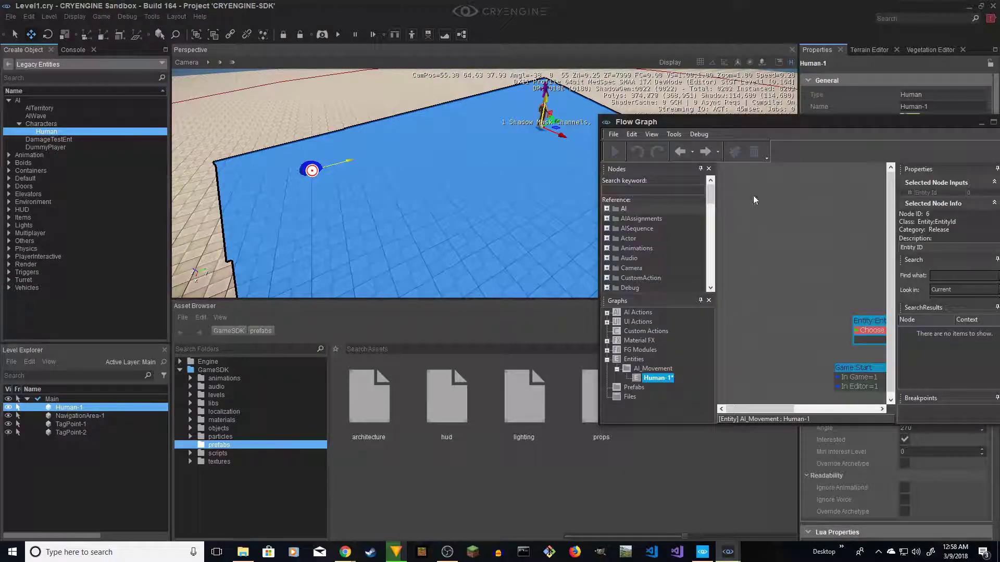
pyautogui.doubleClick(811, 123)
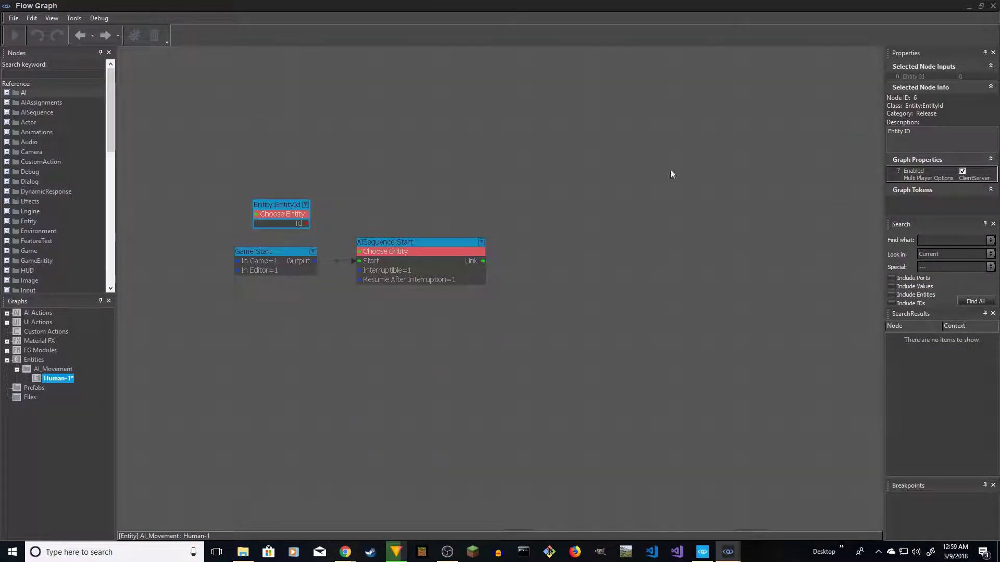
# Step: Assign the graph entity to EntityId and feed its Id into AISequence:Start's entity input
pyautogui.rightClick(277, 215)
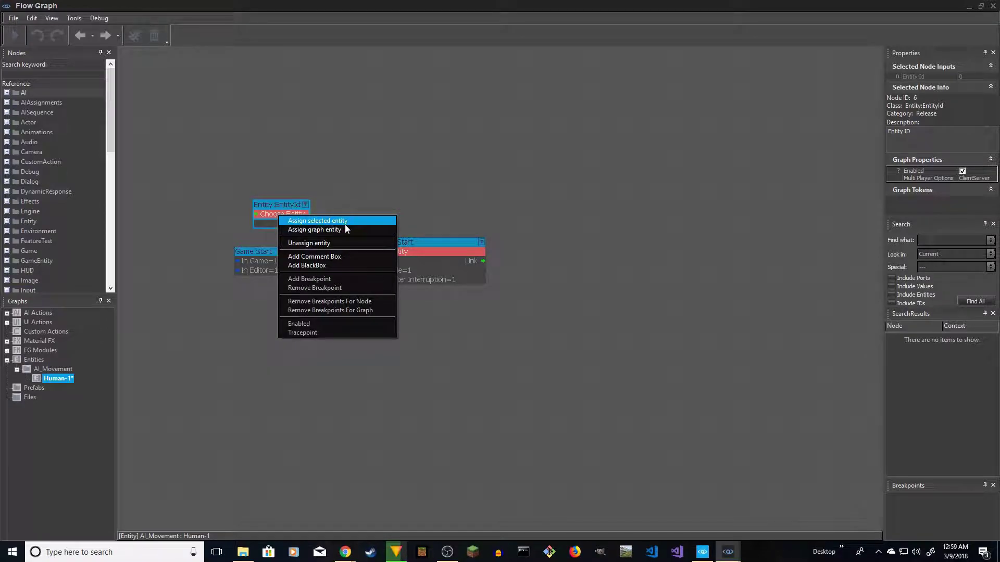
pyautogui.click(327, 230)
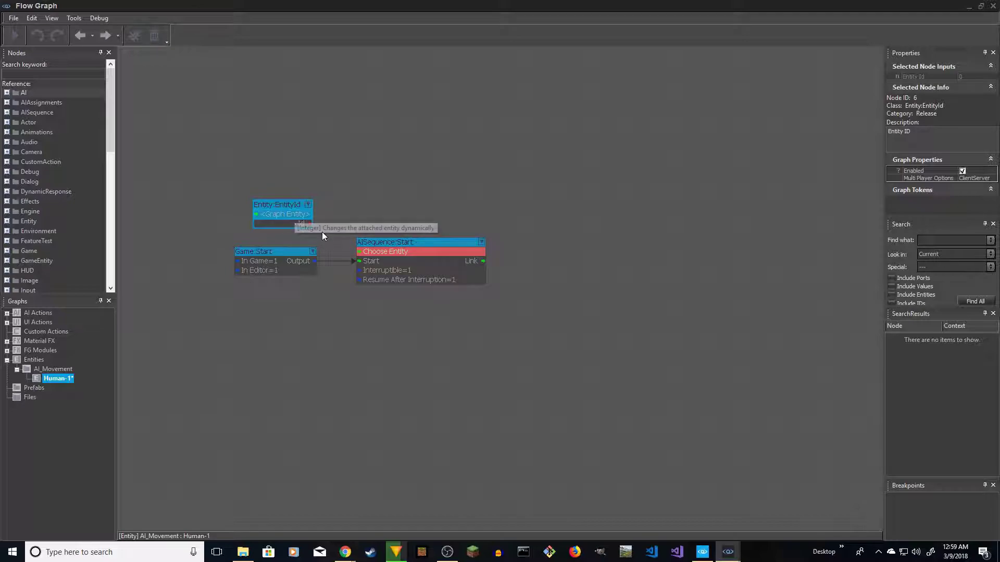
pyautogui.moveTo(354, 254); pyautogui.dragTo(363, 256)
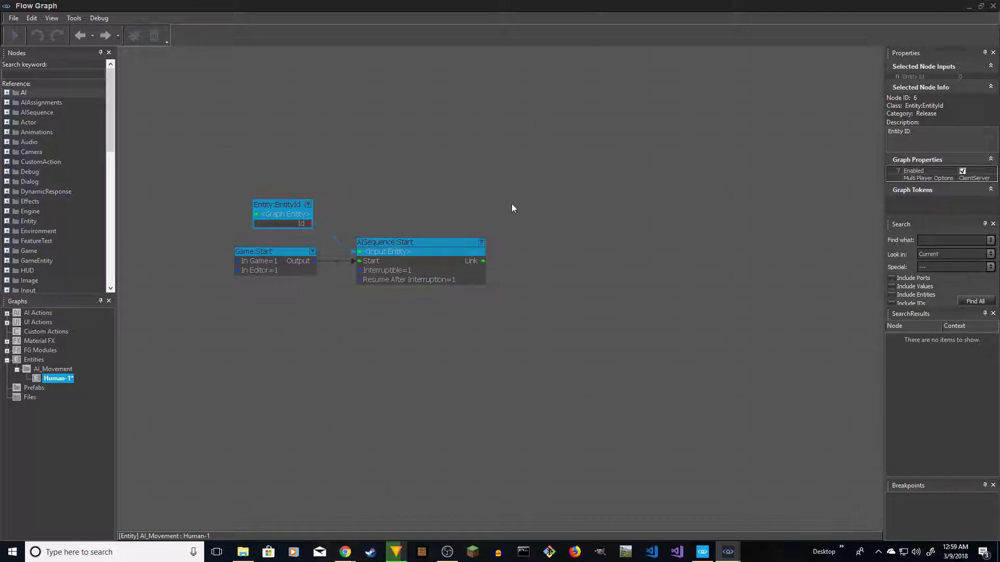
pyautogui.moveTo(514, 208); pyautogui.dragTo(429, 192, button='right')
pyautogui.moveTo(364, 219); pyautogui.dragTo(342, 221)
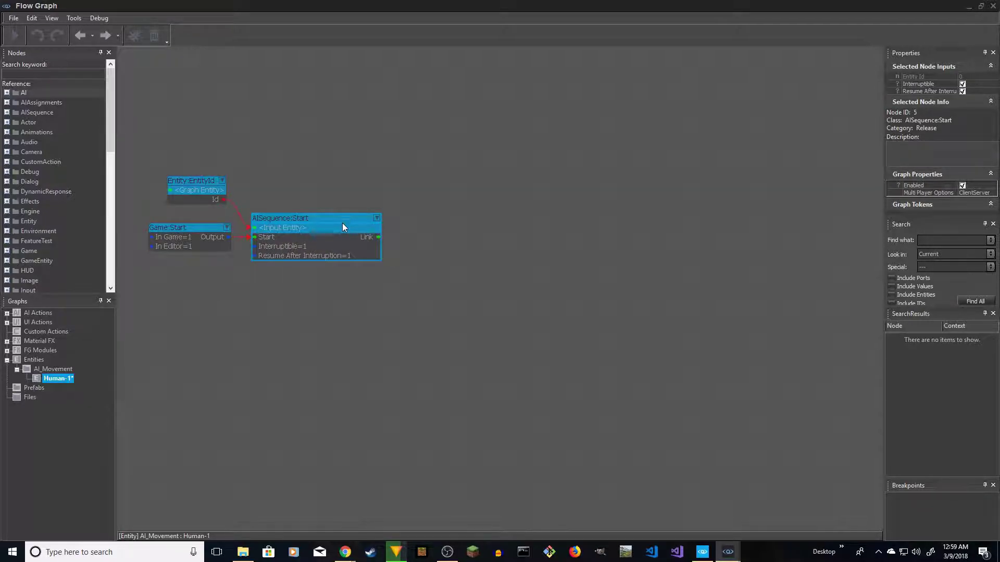
# Step: Add an AISequence:Move node beside the AISequence:Start node
pyautogui.rightClick(406, 229)
pyautogui.moveTo(423, 237)
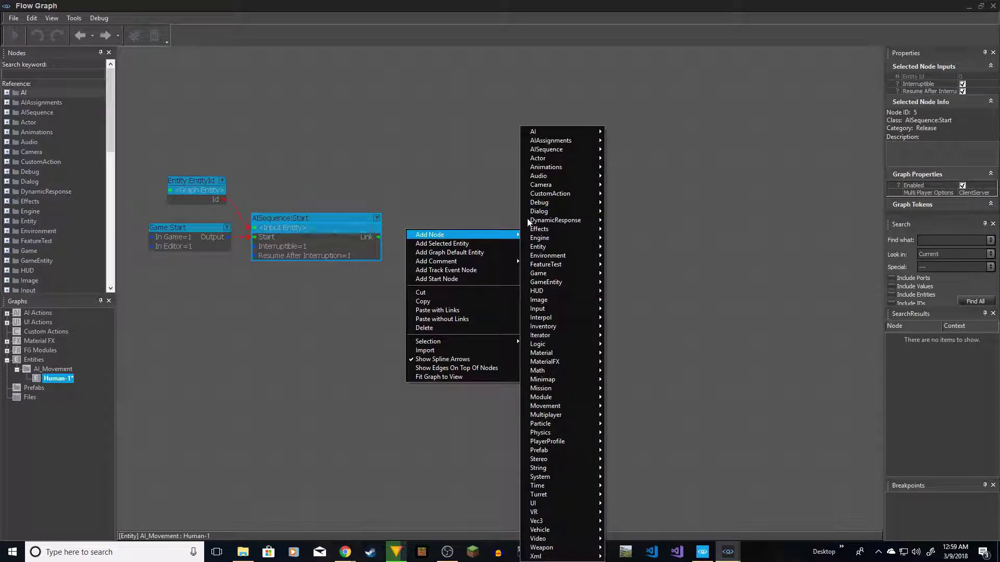
pyautogui.moveTo(578, 148)
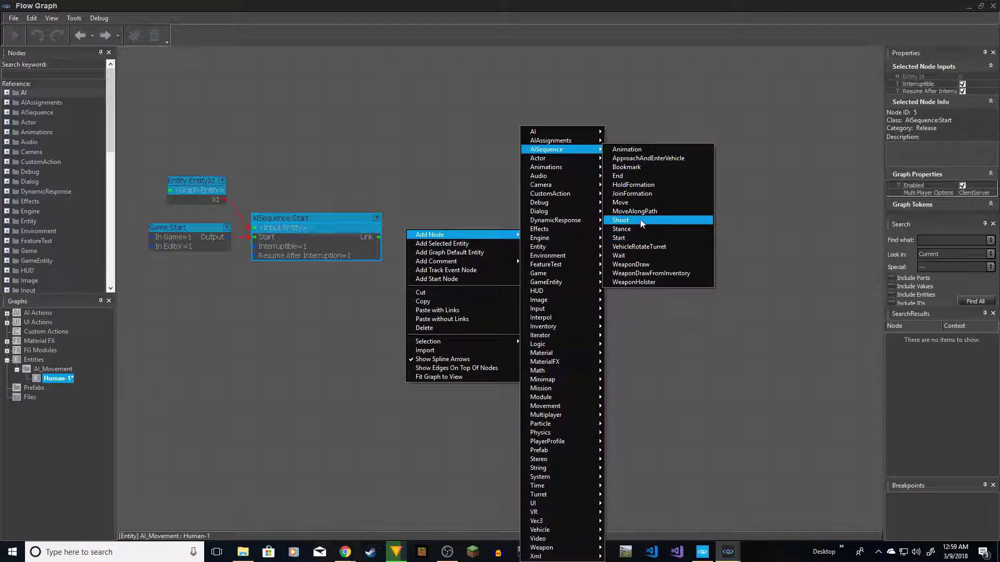
pyautogui.click(622, 203)
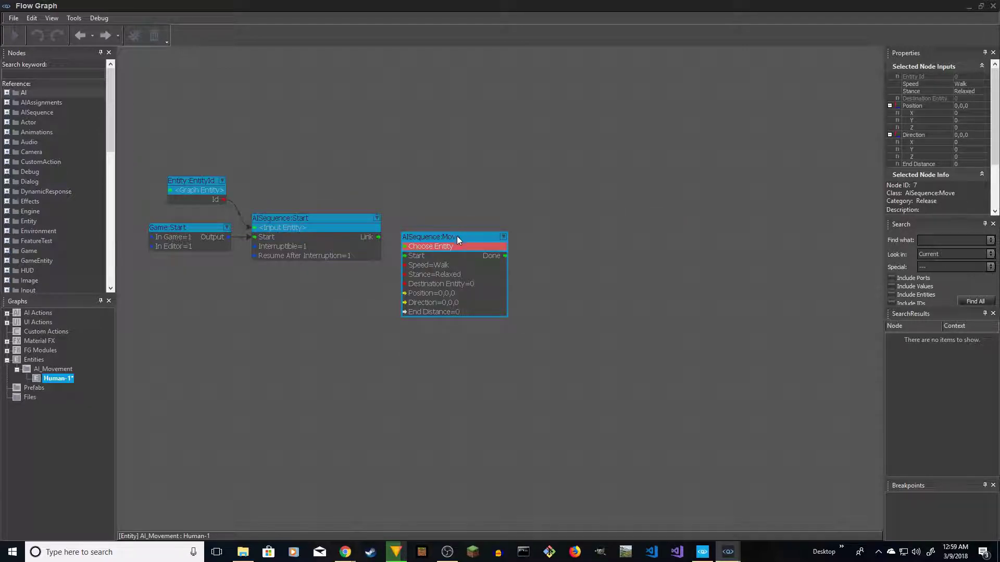
pyautogui.moveTo(458, 237); pyautogui.dragTo(460, 221)
# Step: Link Start's Link to Move's Start and EntityId's Id to Move's entity input
pyautogui.moveTo(378, 237); pyautogui.dragTo(415, 237)
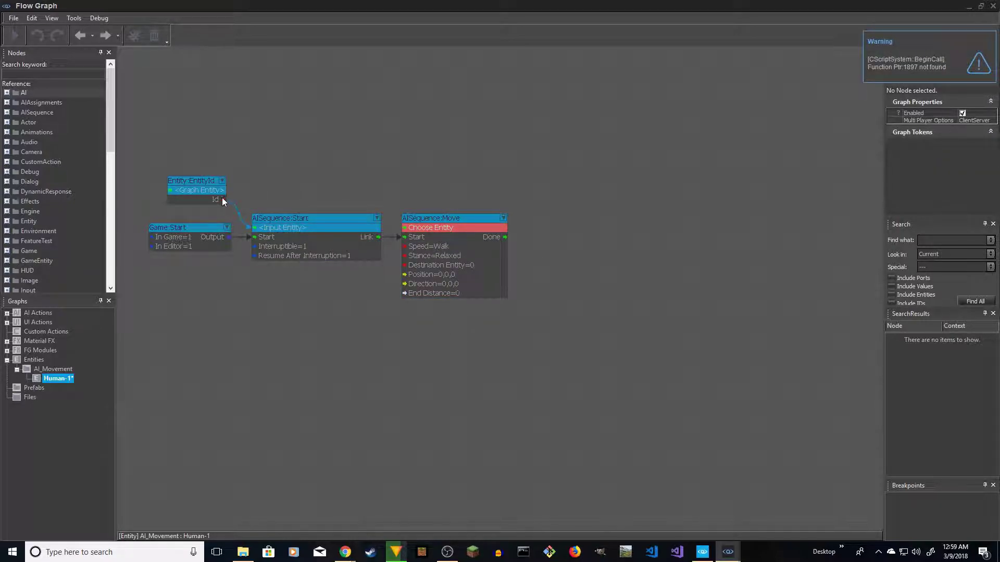
pyautogui.moveTo(221, 198); pyautogui.dragTo(423, 224)
pyautogui.moveTo(438, 217)
pyautogui.mouseDown()
pyautogui.moveTo(446, 203)
pyautogui.moveTo(440, 209)
pyautogui.mouseUp()
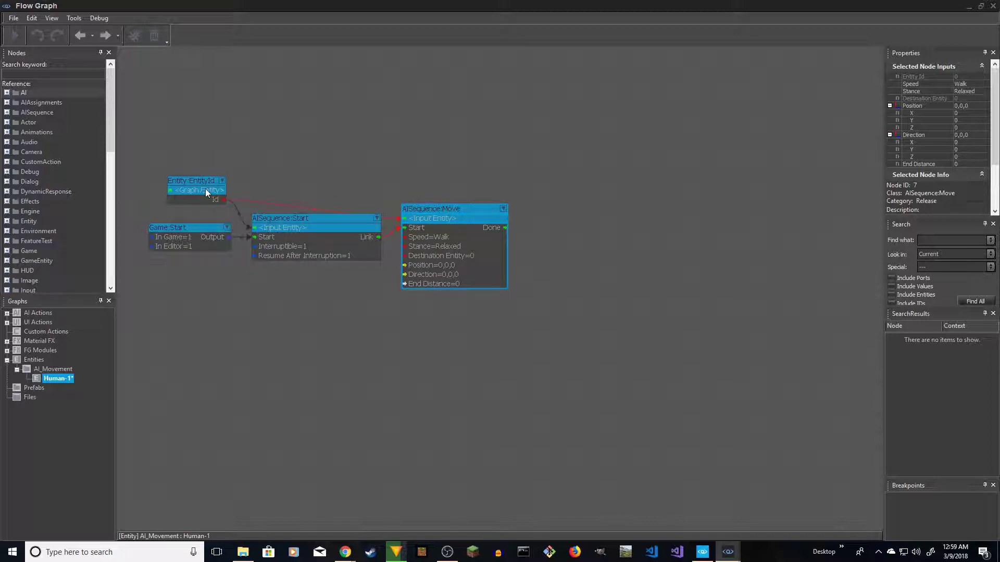
pyautogui.moveTo(188, 181); pyautogui.dragTo(188, 164)
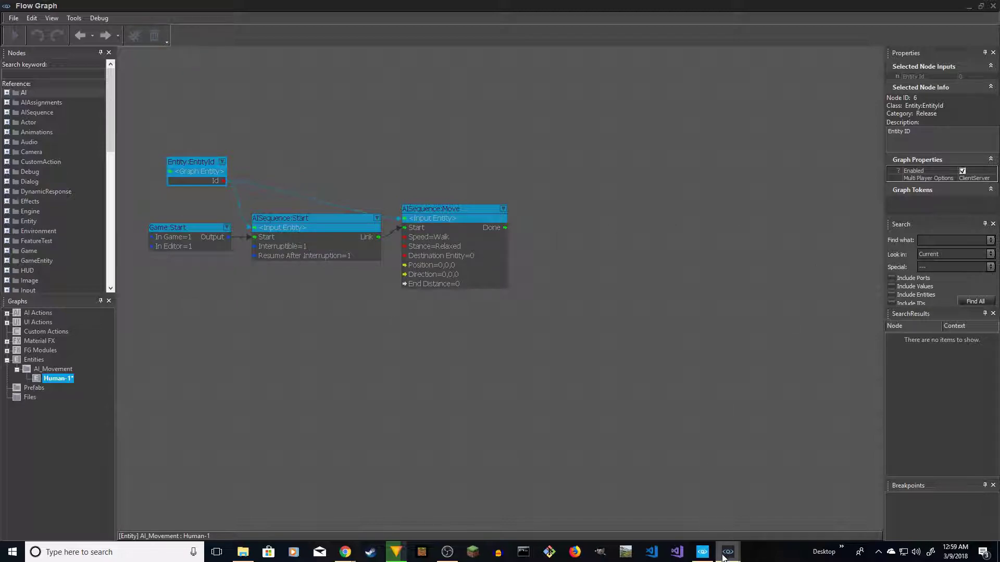
# Step: Back in the level editor, select TagPoint-2 and browse to the AI object types
pyautogui.click(969, 7)
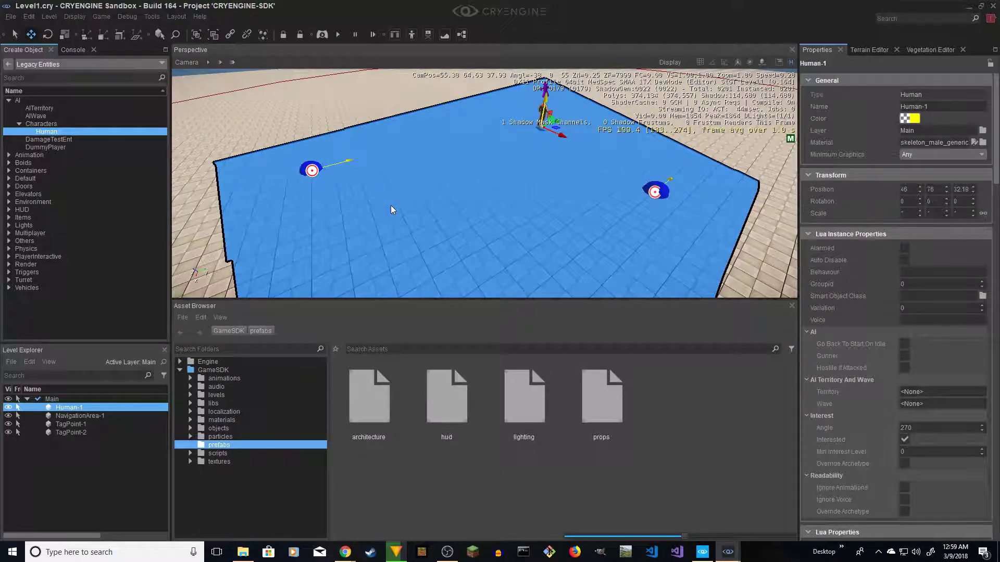
pyautogui.click(397, 170)
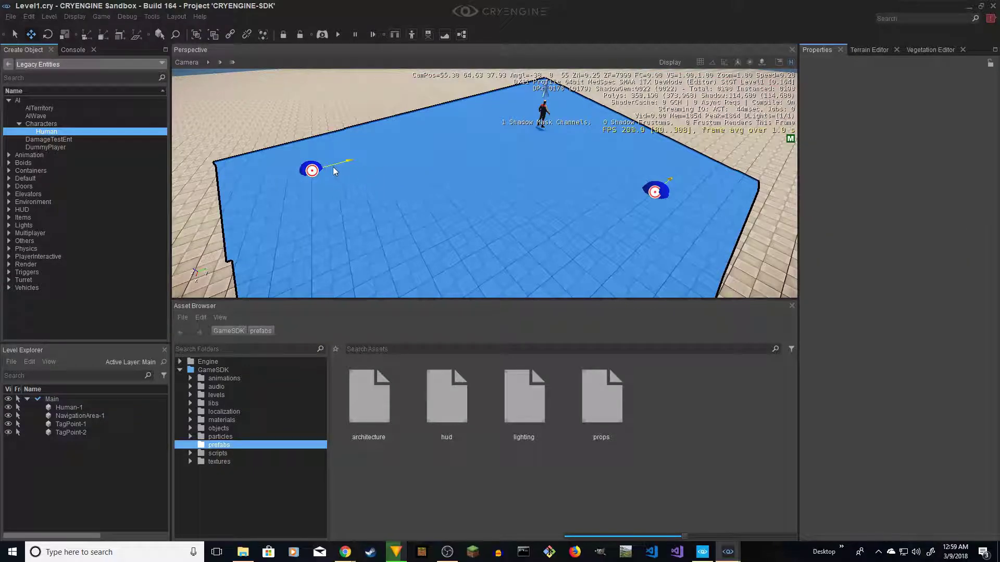
pyautogui.click(656, 189)
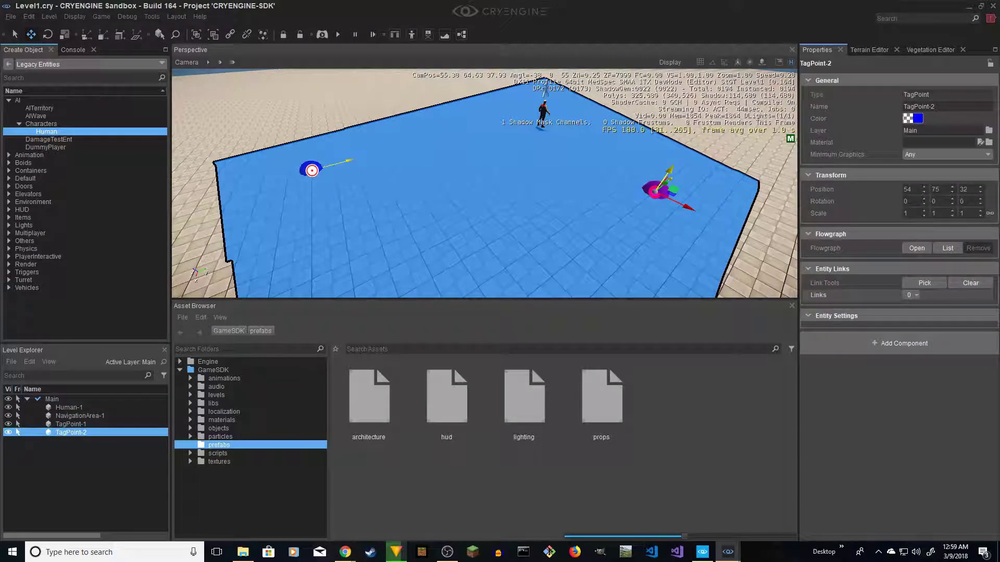
pyautogui.click(8, 64)
pyautogui.click(23, 68)
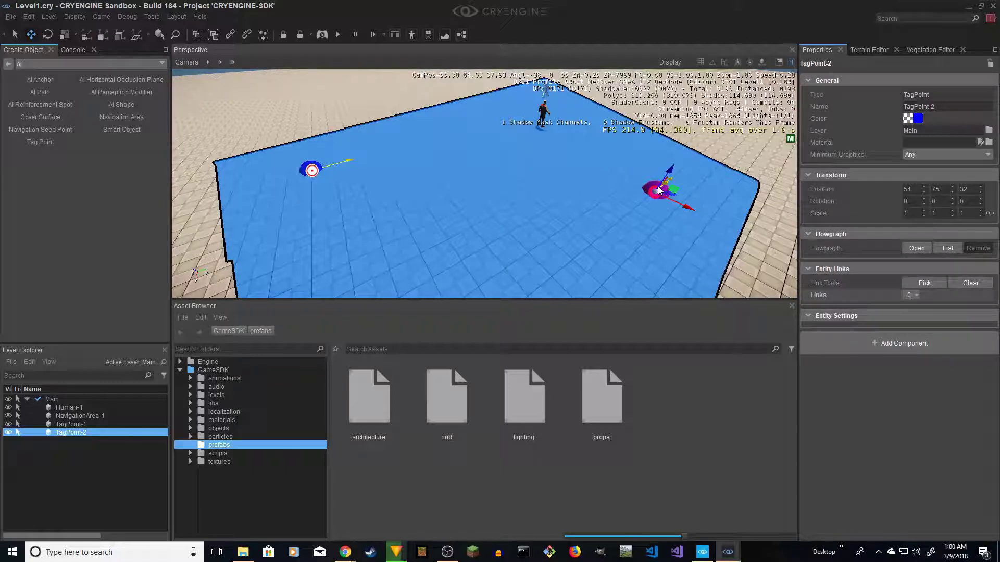
# Step: Add TagPoint-2 as an entity node and wire its Pos output into the Move node's Position
pyautogui.moveTo(729, 551)
pyautogui.click(745, 500)
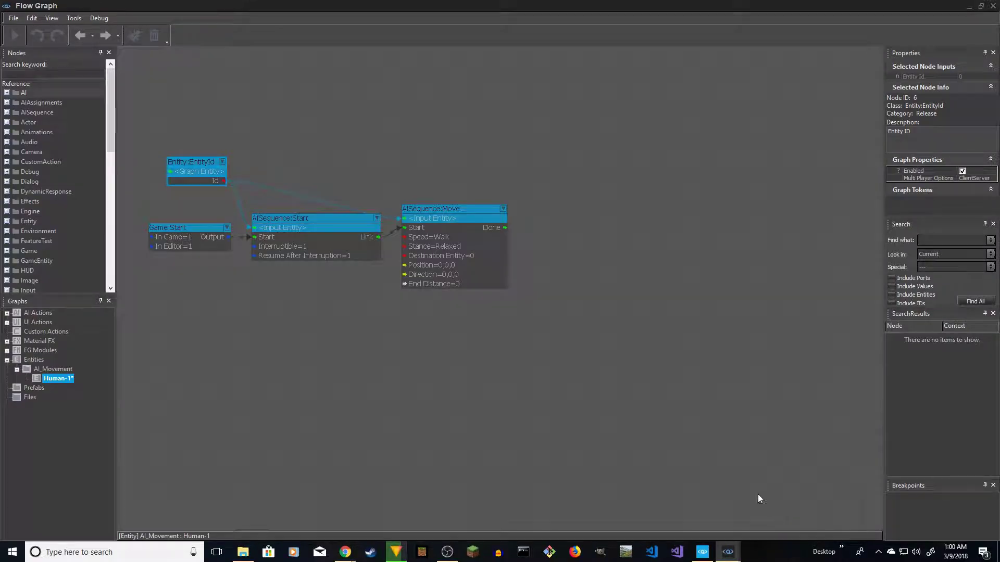
pyautogui.rightClick(383, 329)
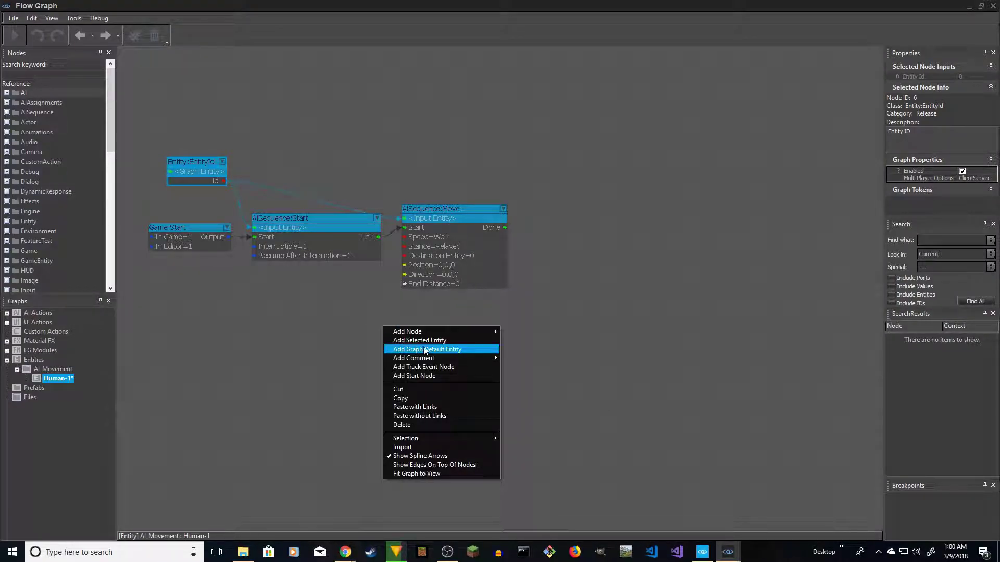
pyautogui.click(433, 340)
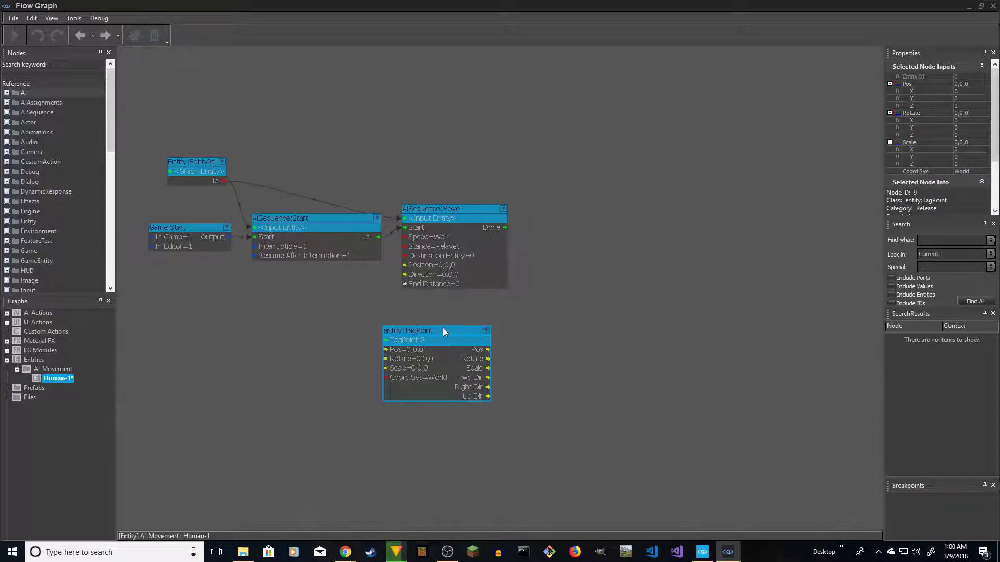
pyautogui.moveTo(443, 328); pyautogui.dragTo(309, 286)
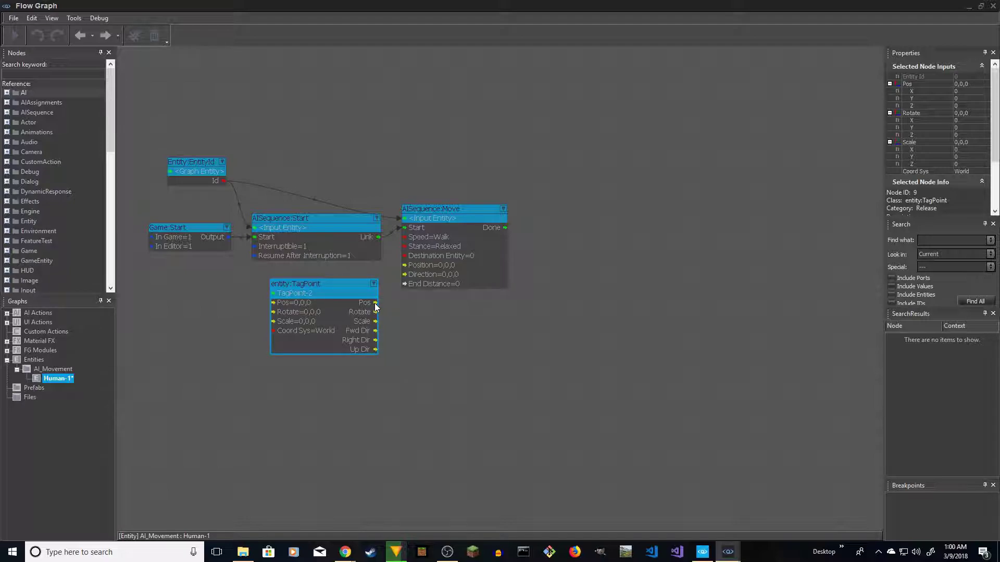
pyautogui.moveTo(389, 274); pyautogui.dragTo(406, 266)
# Step: Paste a copy of the AISequence:Move node beside the first one
pyautogui.click(450, 209)
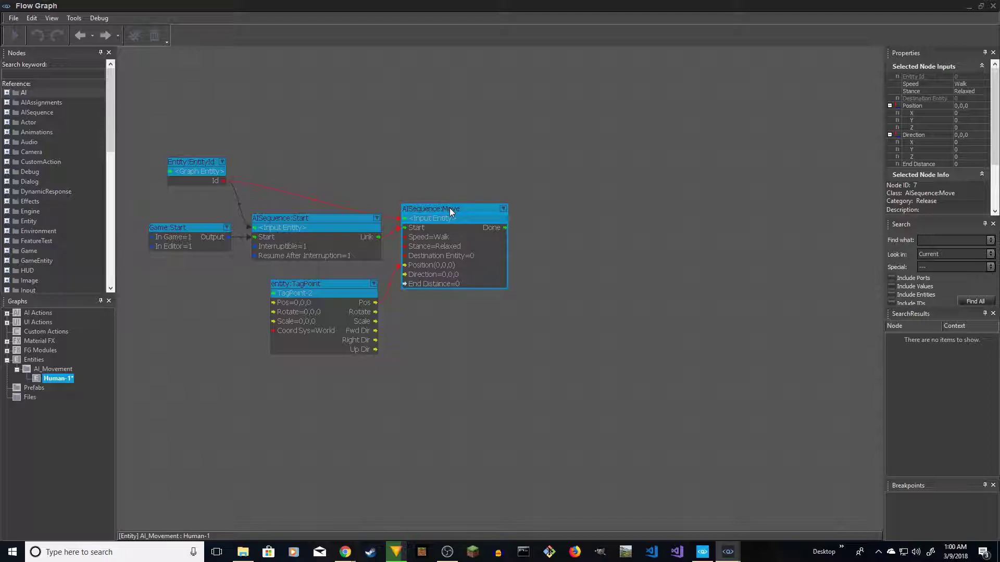
pyautogui.click(554, 213)
pyautogui.hotkey('ctrl', 'v')
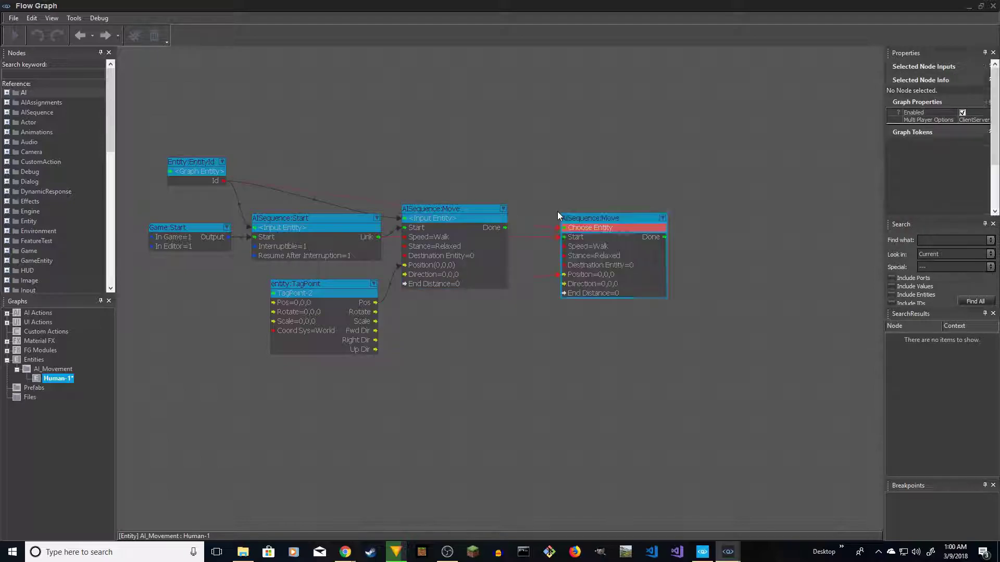
pyautogui.moveTo(591, 216); pyautogui.dragTo(577, 194)
# Step: Clear the copy's stray links and connect the first Move's Done to its Start
pyautogui.moveTo(553, 249); pyautogui.dragTo(531, 276)
pyautogui.click(528, 276)
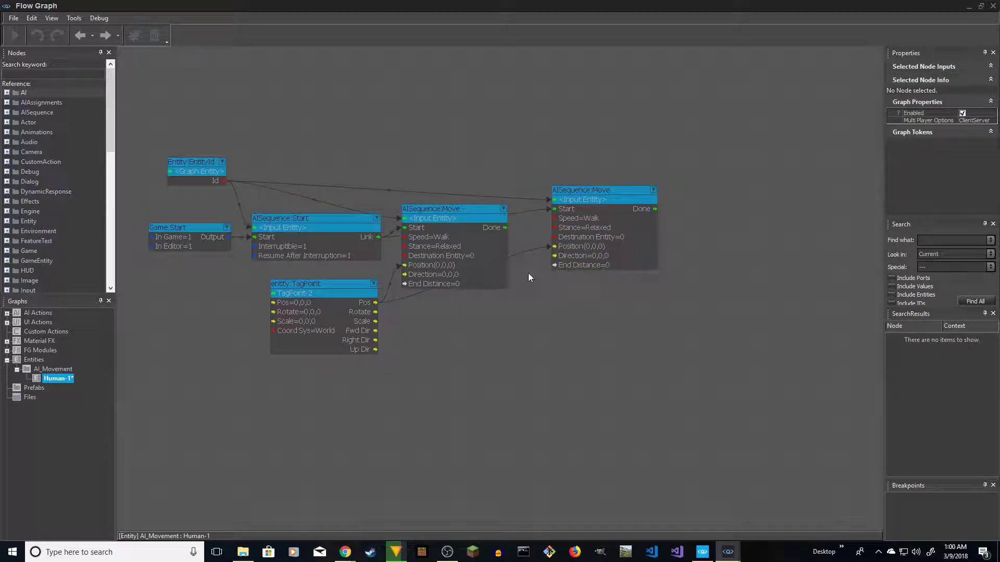
pyautogui.rightClick(553, 249)
pyautogui.press('Escape')
pyautogui.moveTo(555, 249); pyautogui.dragTo(529, 274)
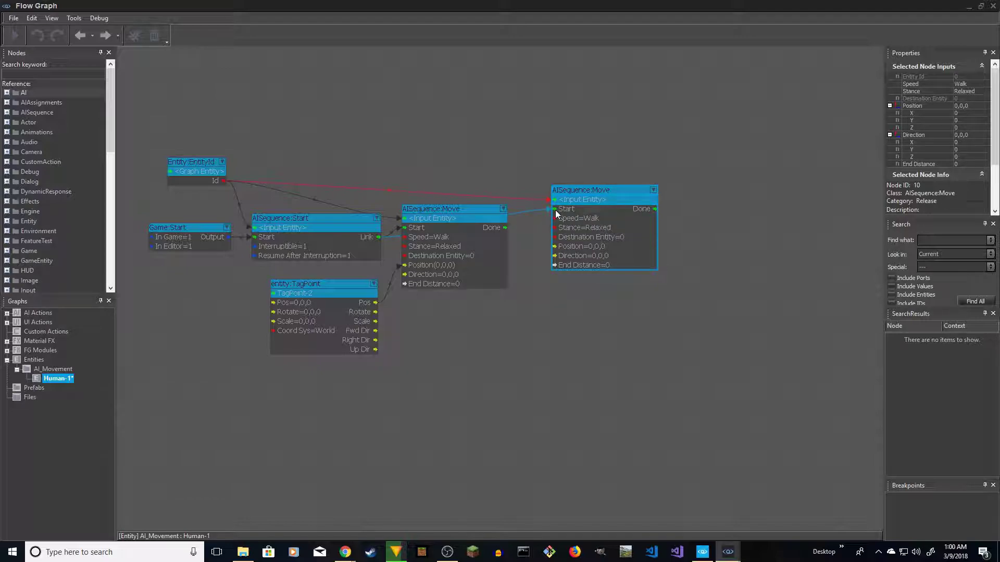
pyautogui.moveTo(552, 211); pyautogui.dragTo(545, 223)
pyautogui.moveTo(592, 190); pyautogui.dragTo(588, 191)
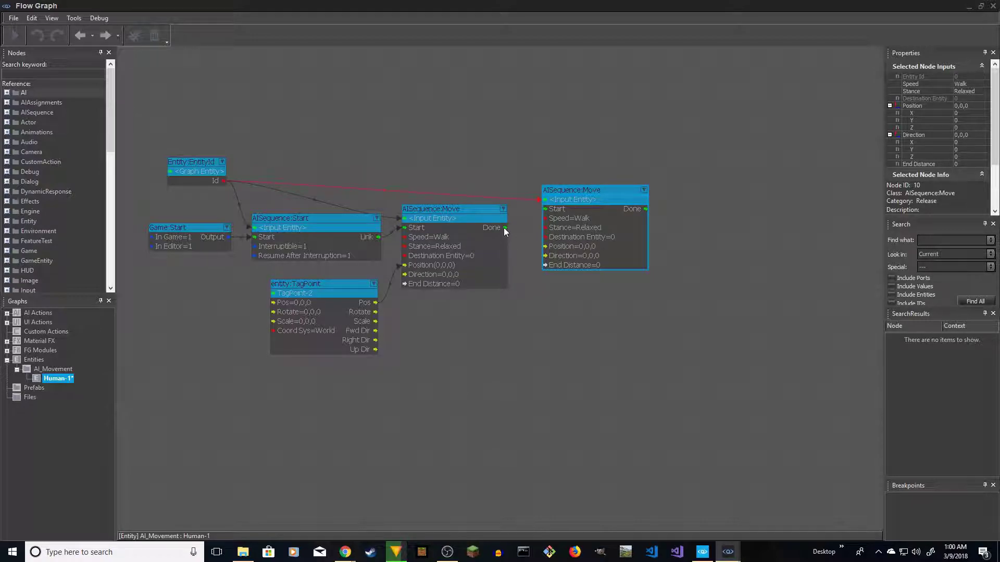
pyautogui.moveTo(505, 227); pyautogui.dragTo(601, 207)
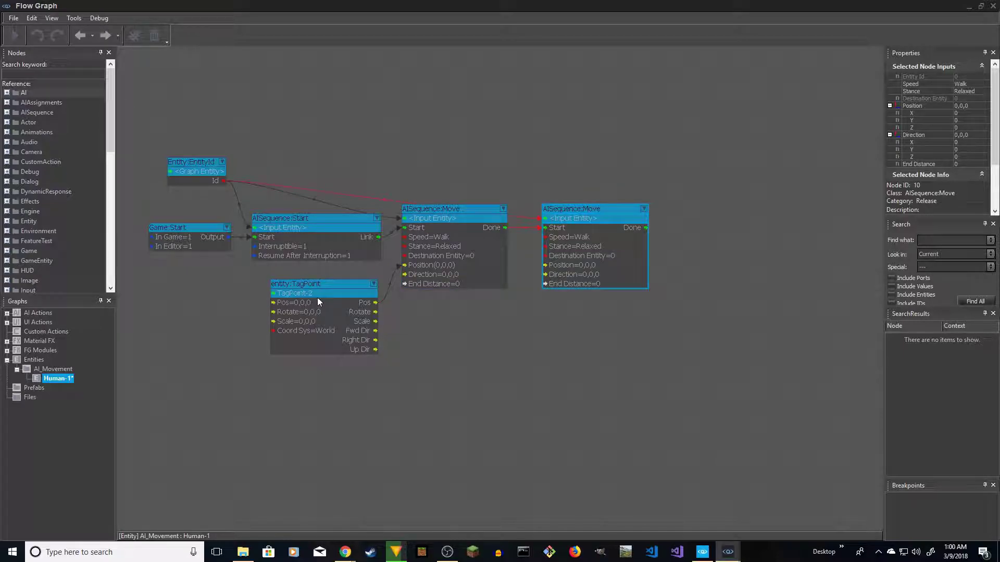
# Step: Select TagPoint-1 in the level and add it as an entity node below the second Move
pyautogui.click(969, 7)
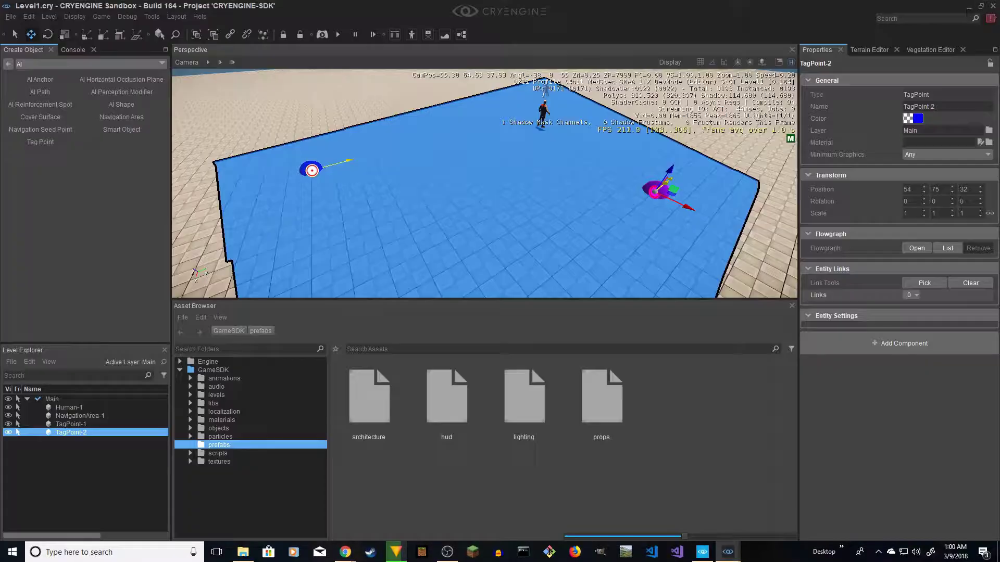
pyautogui.click(309, 168)
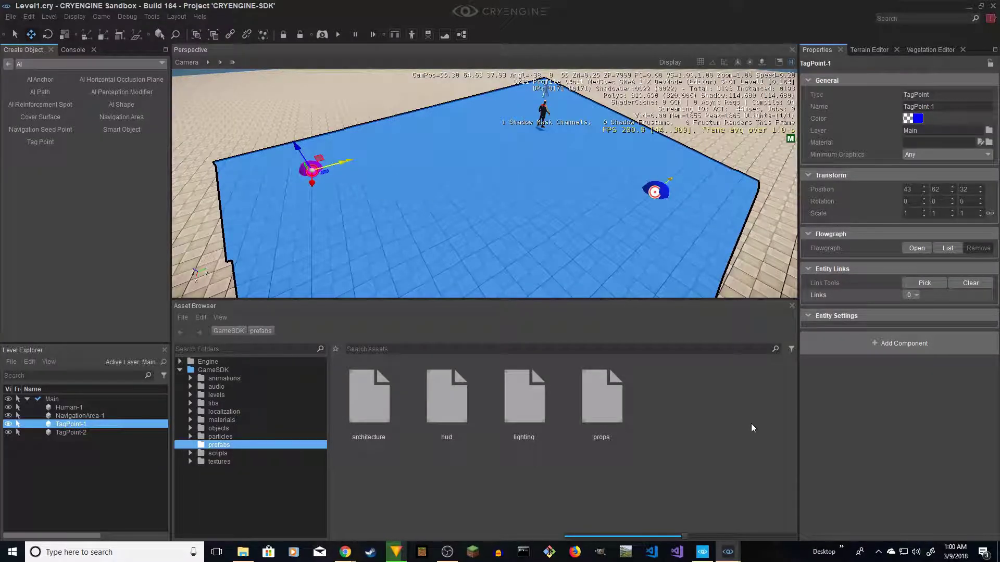
pyautogui.moveTo(728, 552)
pyautogui.click(755, 518)
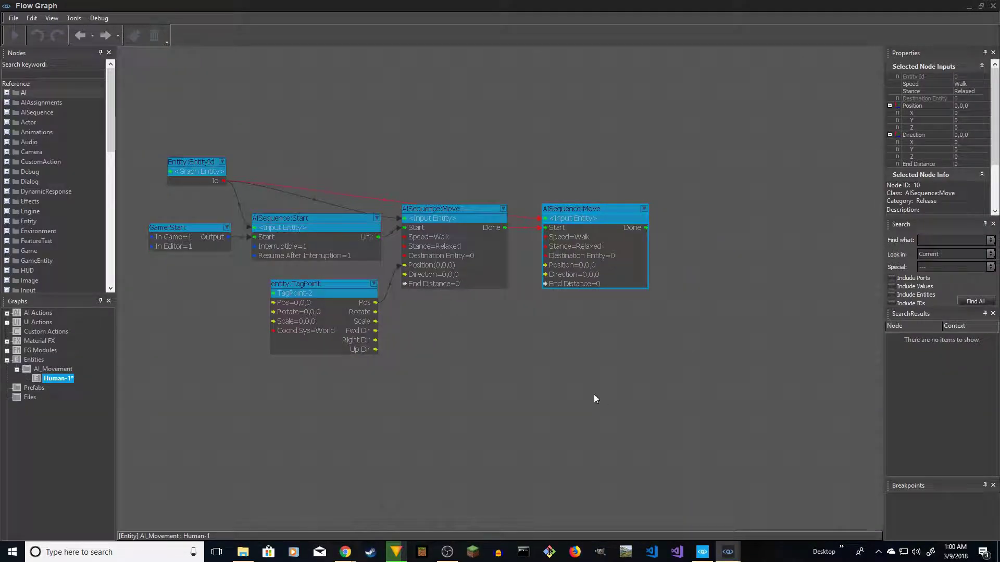
pyautogui.rightClick(516, 328)
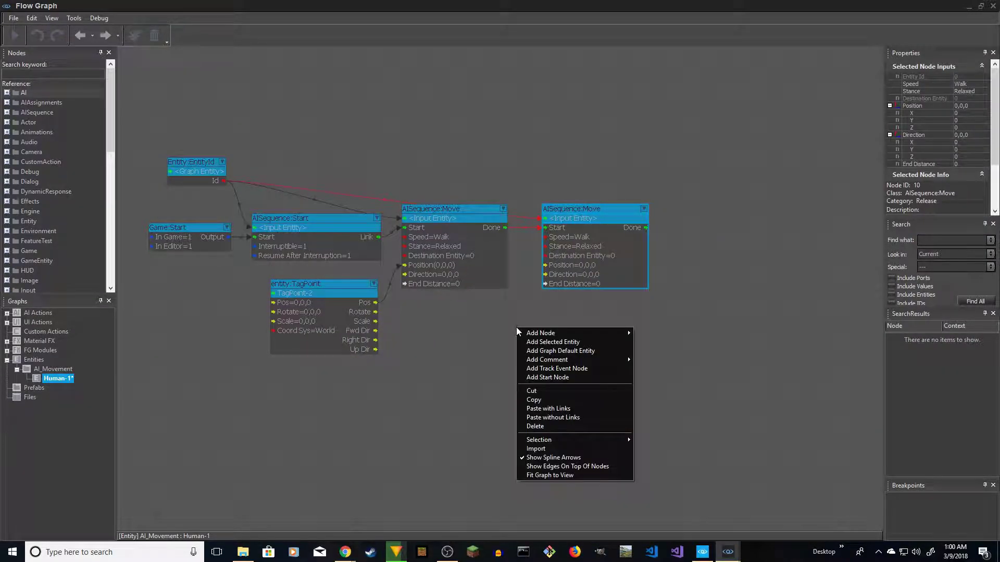
pyautogui.click(560, 341)
pyautogui.moveTo(570, 327); pyautogui.dragTo(544, 265)
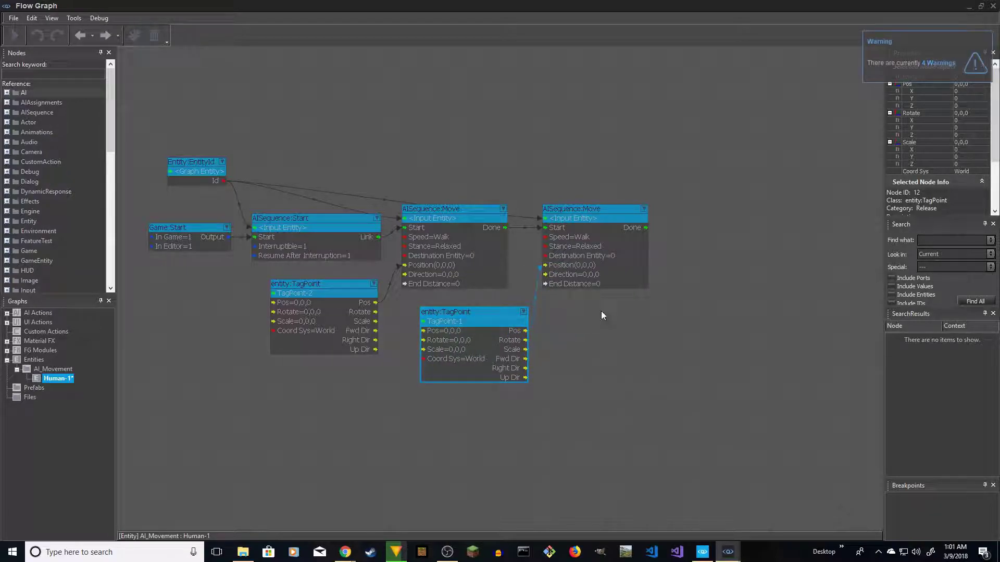
# Step: Add an AISequence:End node and delete the stray Game:Start node
pyautogui.rightClick(671, 215)
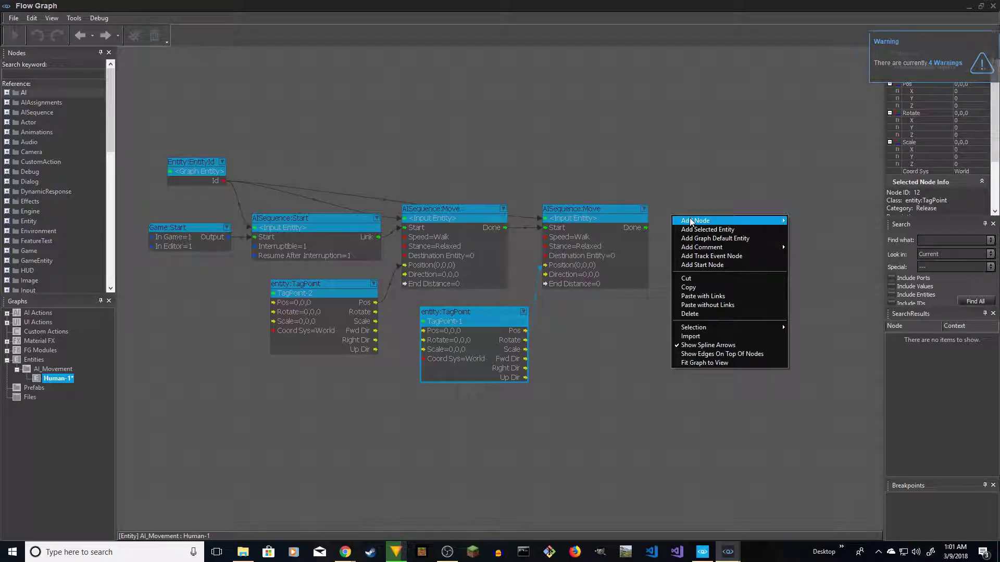
pyautogui.moveTo(691, 220)
pyautogui.moveTo(831, 149)
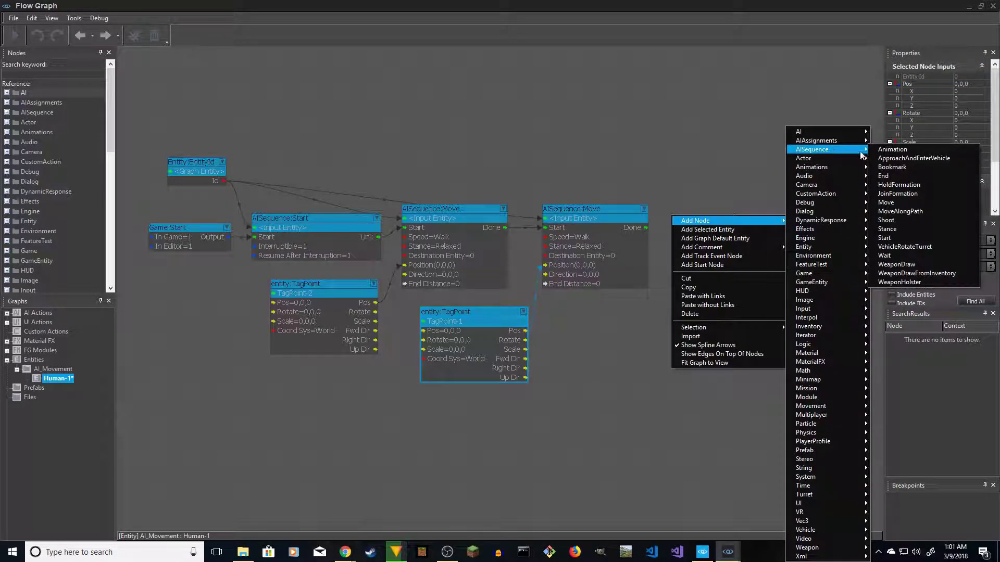
pyautogui.click(917, 177)
pyautogui.moveTo(647, 228); pyautogui.dragTo(736, 260)
pyautogui.hotkey('ctrl', 'v')
pyautogui.press('Delete')
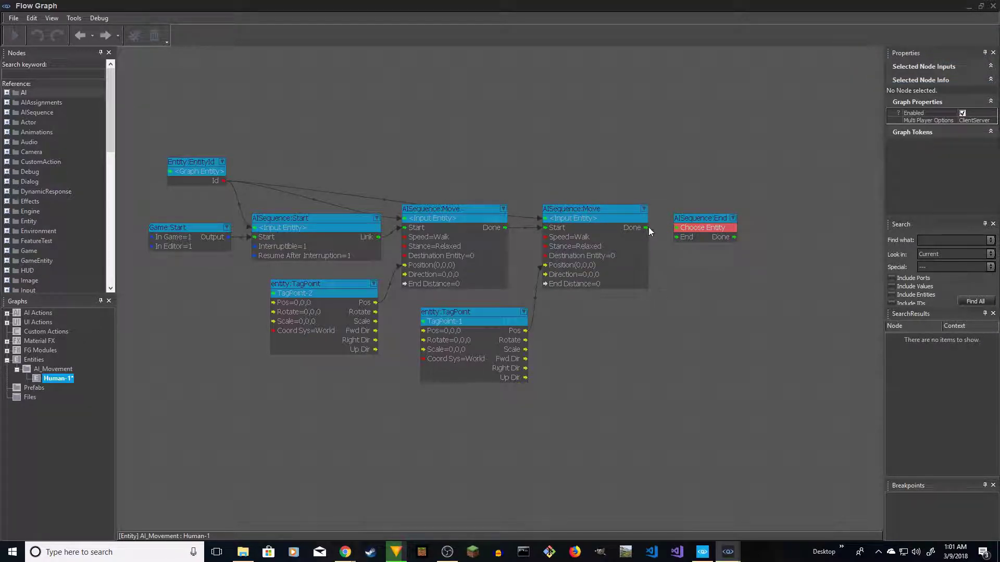
# Step: Link the second Move's Done and the EntityId Id to End, then return to the level
pyautogui.moveTo(648, 227); pyautogui.dragTo(705, 198)
pyautogui.moveTo(223, 180); pyautogui.dragTo(700, 196)
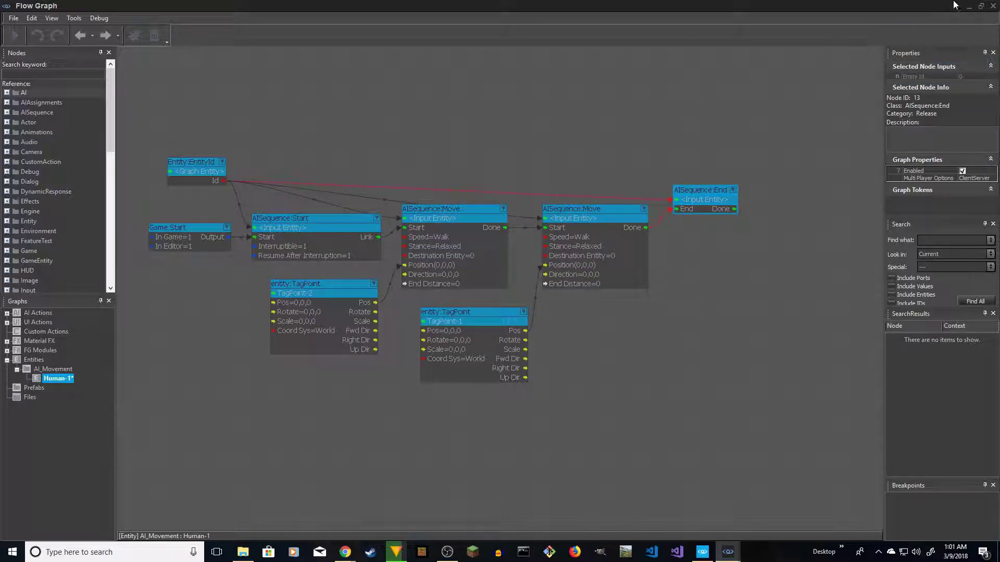
pyautogui.click(969, 6)
pyautogui.press('s')
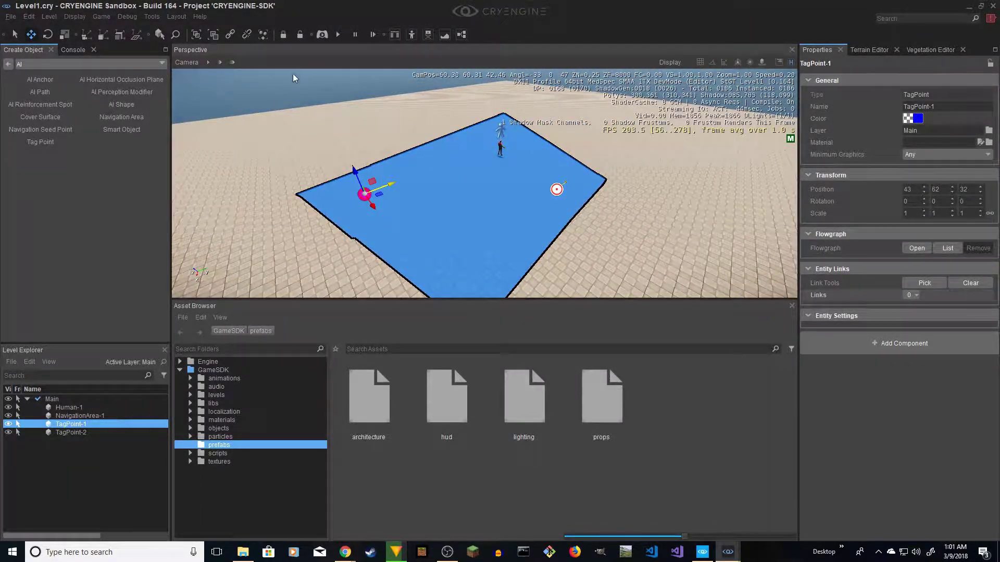
# Step: Enable Physics/AI and adjust the view to watch Human-1 walk the sequence
pyautogui.click(337, 35)
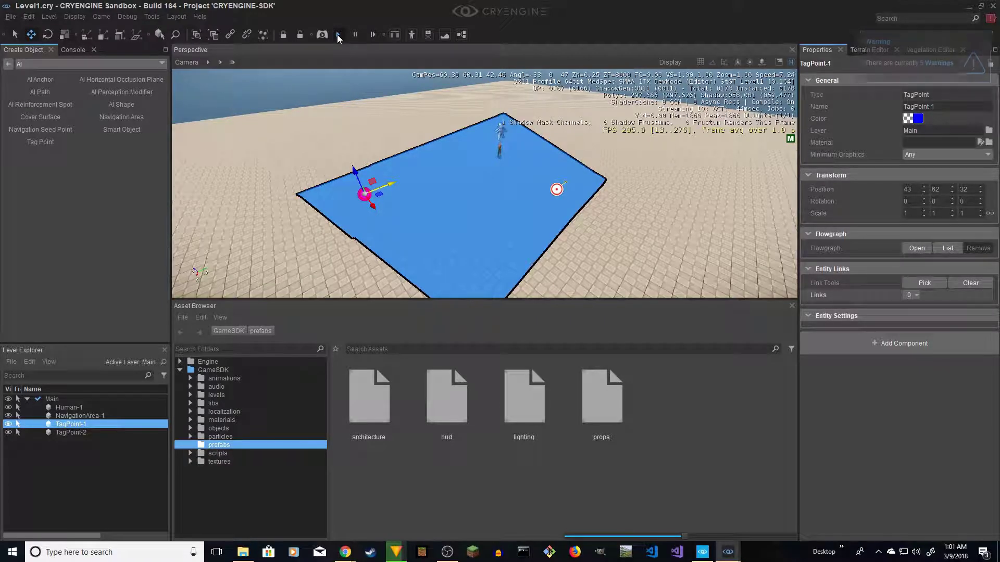
pyautogui.scroll(5, 545, 205)
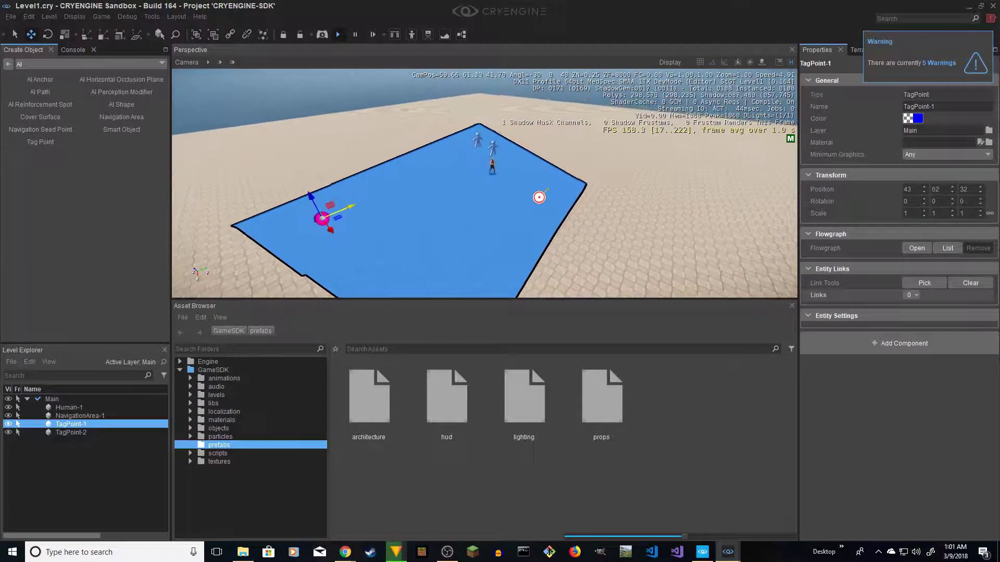
pyautogui.moveTo(553, 211); pyautogui.dragTo(575, 232, button='right')
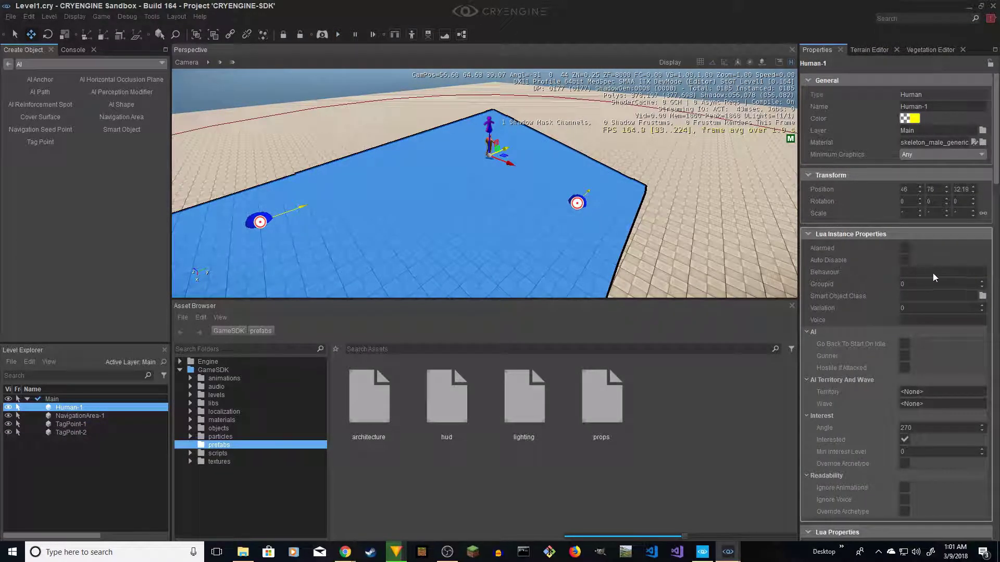
pyautogui.scroll(-5, 933, 273)
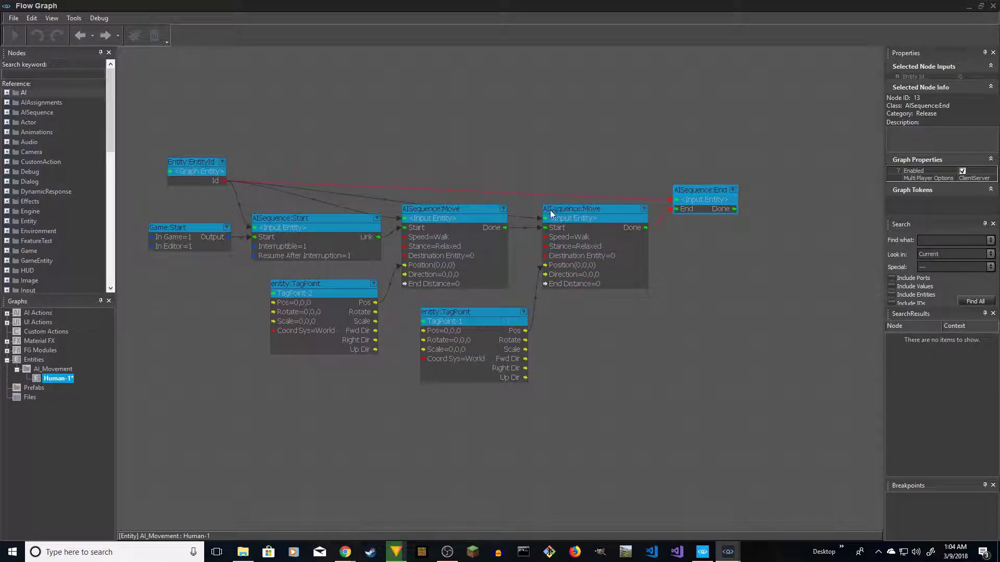
# Step: Set the first Move node's Speed to Run and start the AI simulation to watch it
pyautogui.click(457, 209)
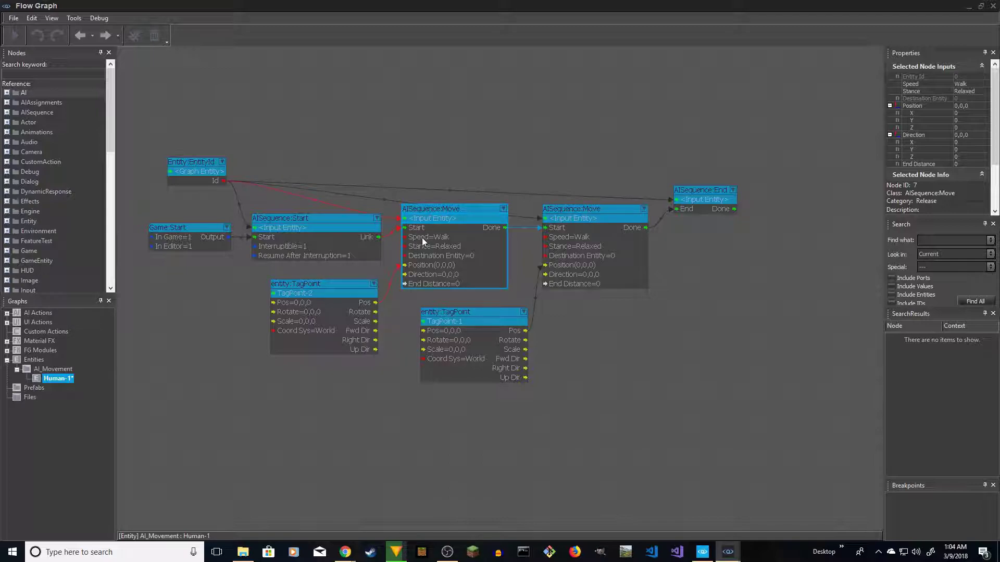
pyautogui.doubleClick(442, 235)
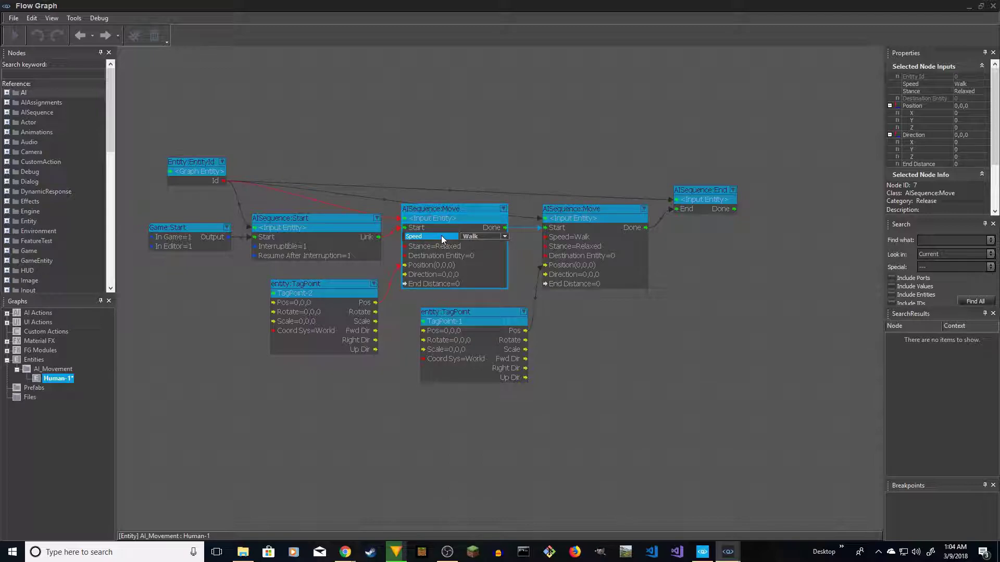
pyautogui.click(504, 237)
pyautogui.click(479, 243)
pyautogui.click(373, 107)
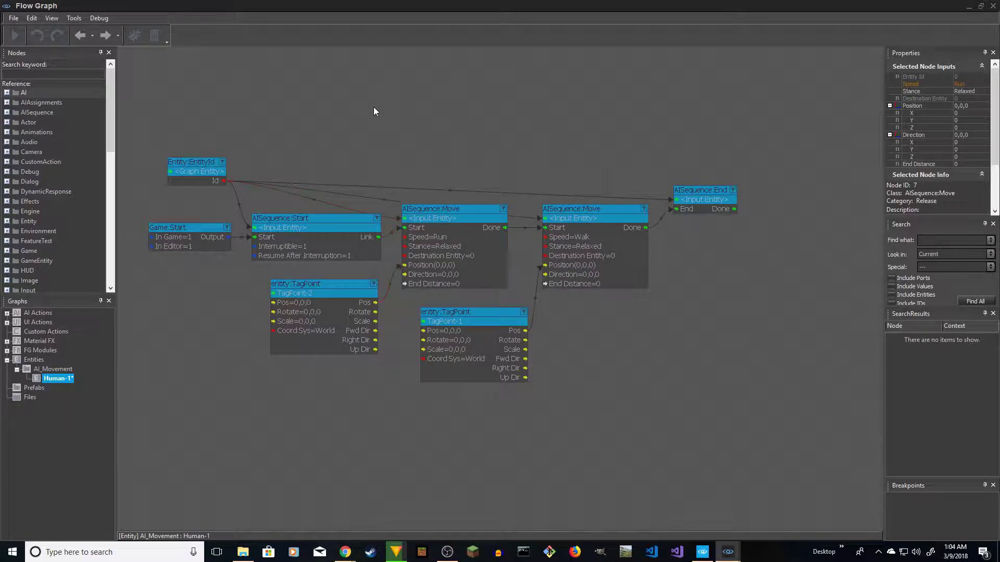
pyautogui.click(967, 7)
pyautogui.click(339, 34)
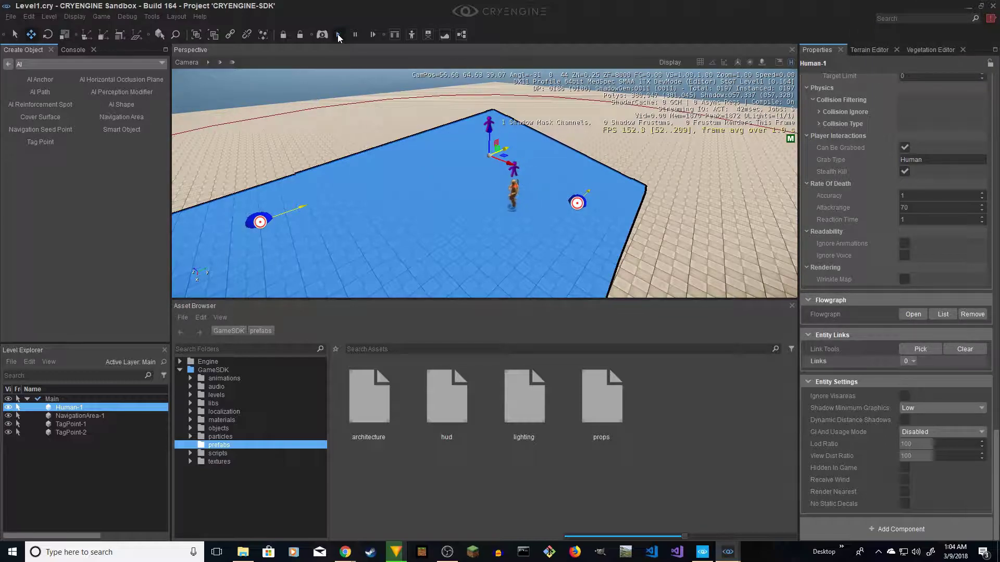
# Step: Set the second Move node's Speed to Sprint, then play the level to watch both moves
pyautogui.moveTo(728, 552)
pyautogui.click(779, 508)
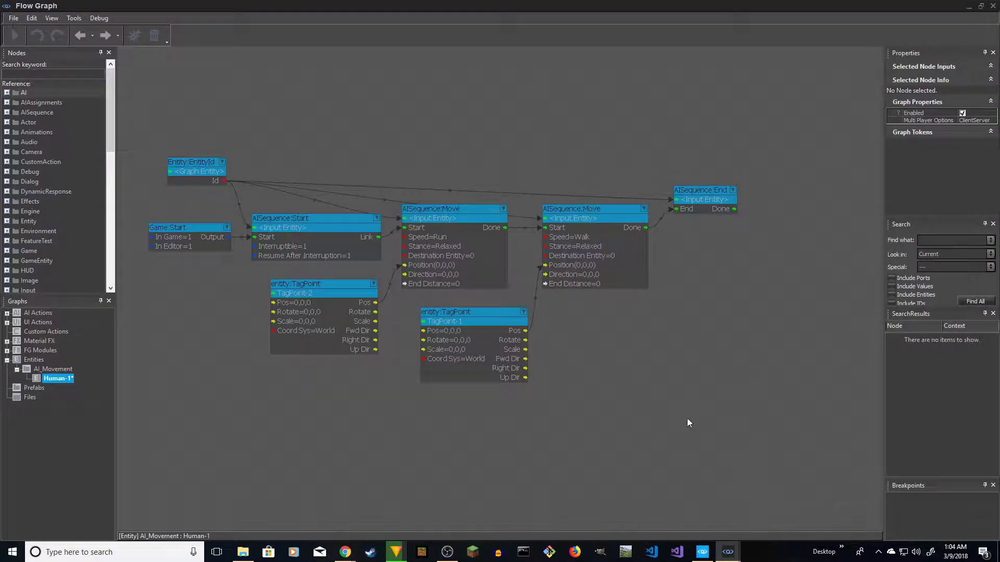
pyautogui.click(587, 238)
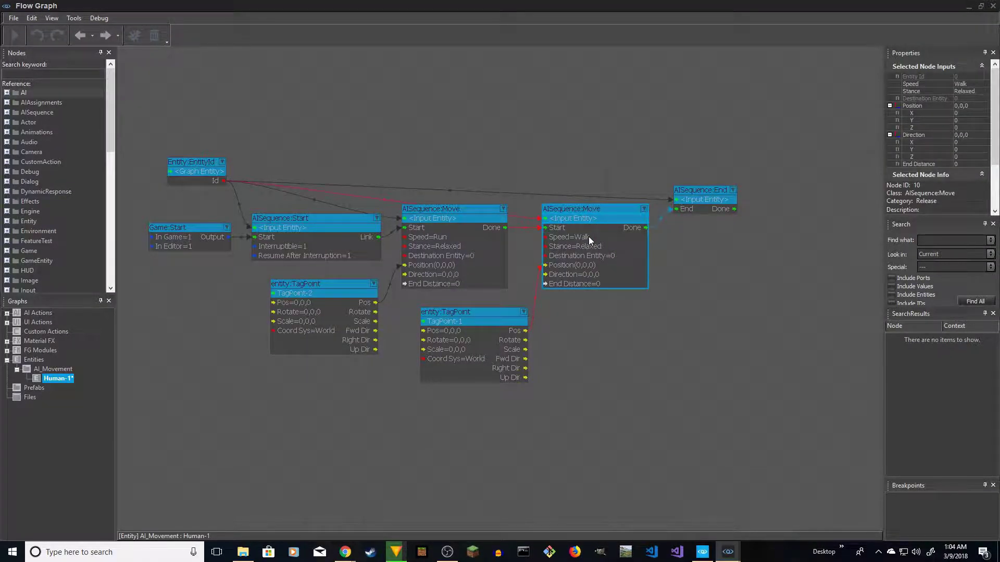
pyautogui.doubleClick(589, 237)
pyautogui.click(645, 235)
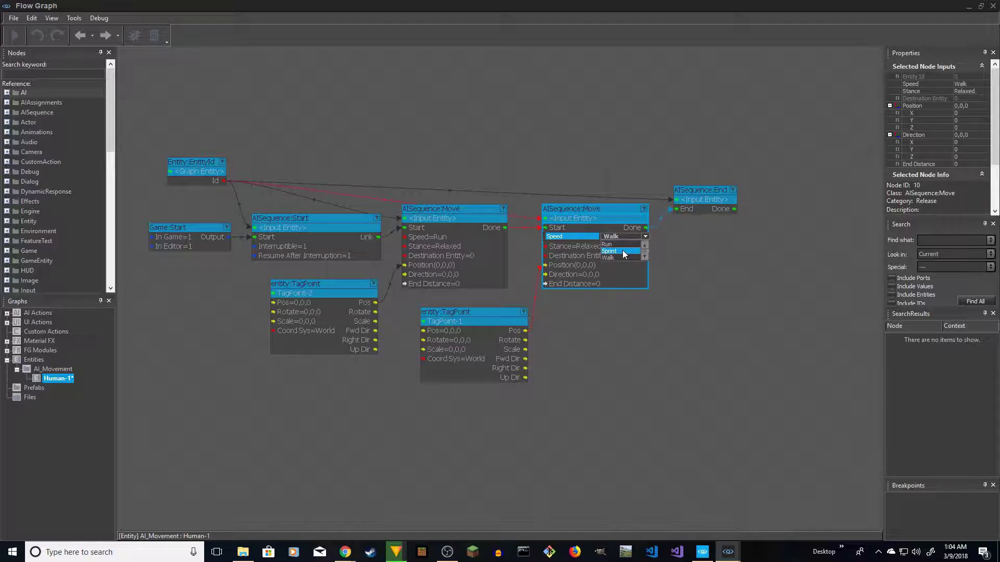
pyautogui.click(622, 250)
pyautogui.click(413, 119)
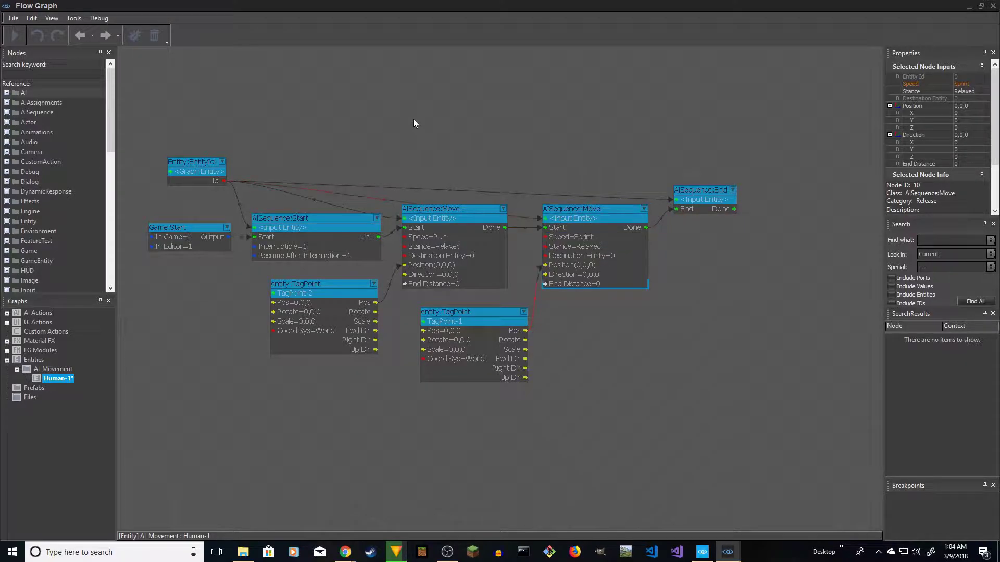
pyautogui.click(969, 6)
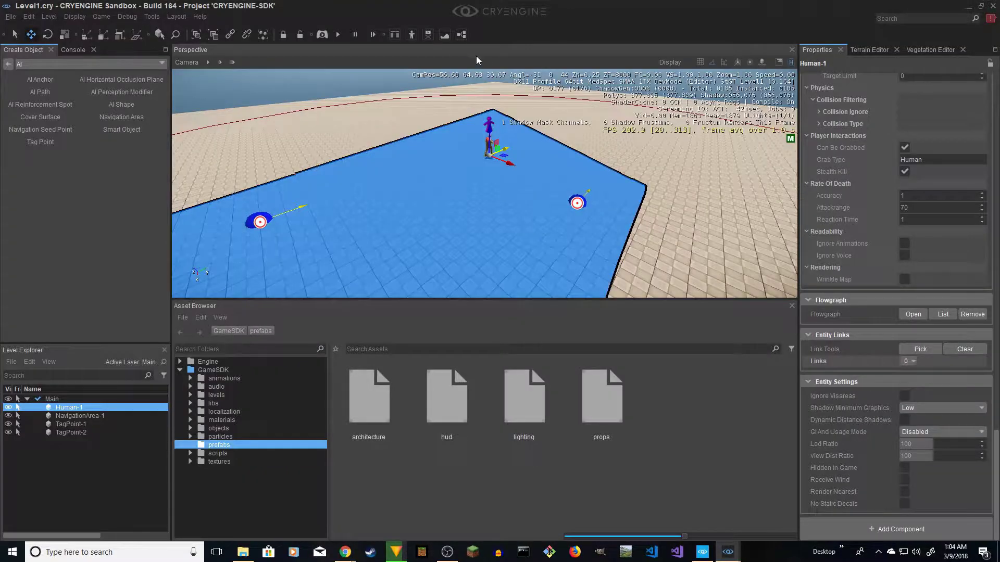
pyautogui.click(338, 36)
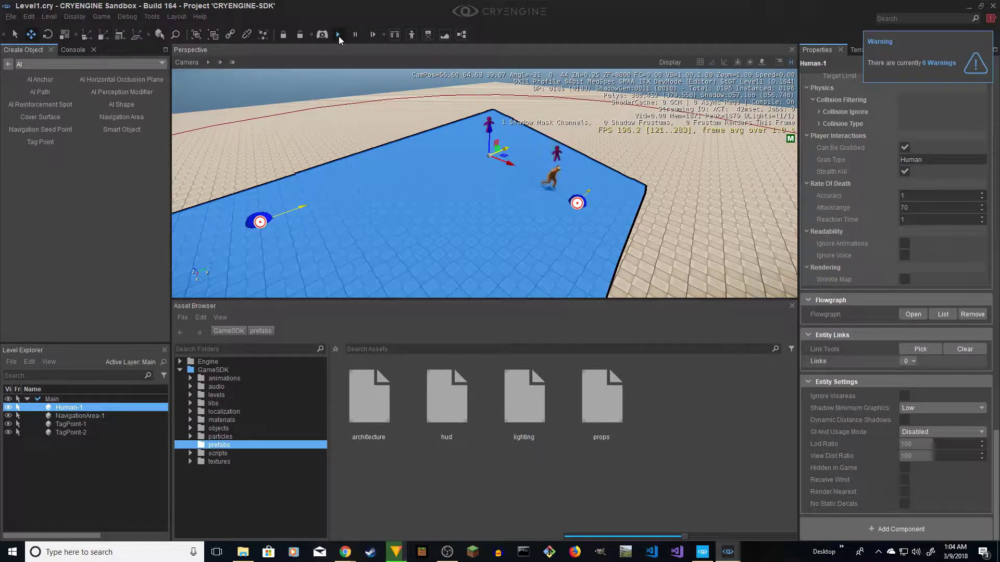